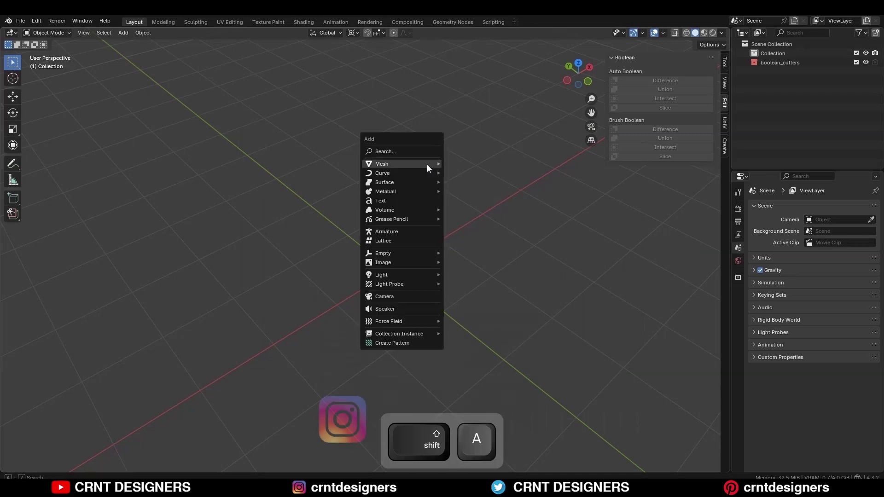
Add a mesh cylinder with 16 vertices.
mouse_move(427, 164)
click(493, 209)
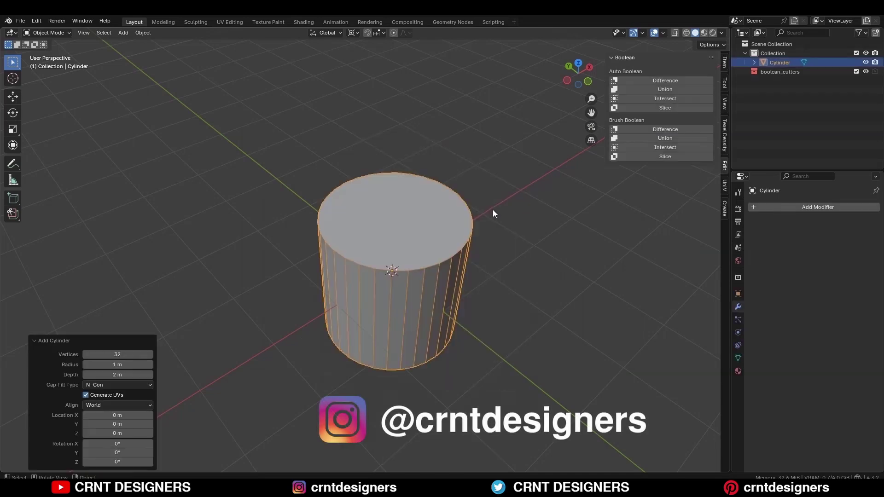
text(16)
key(Return)
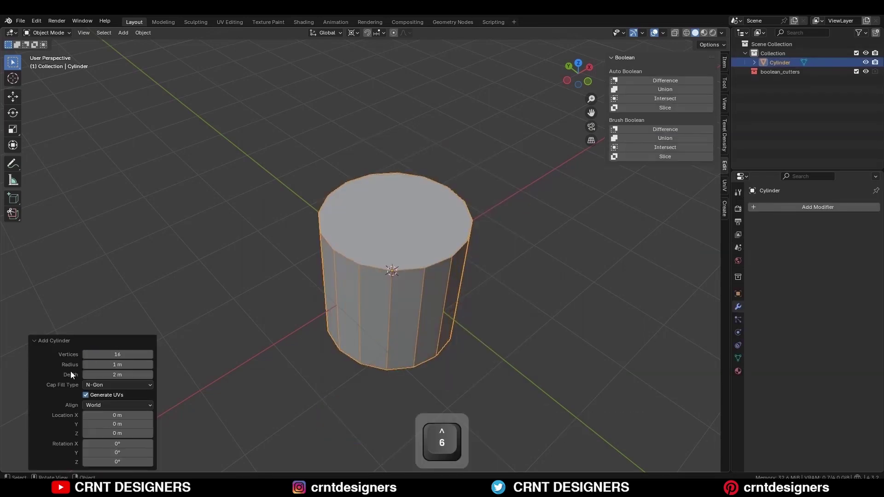
Scale the cylinder to 0.5 on X and Y with Z locked, and apply the scale.
key(KP_1)
key(s)
key(shift+z)
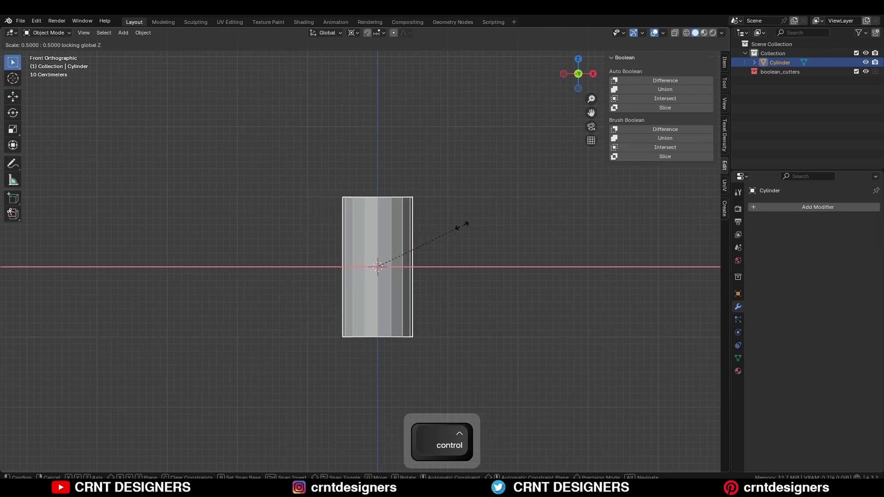
ctrl+click(456, 234)
key(ctrl+a)
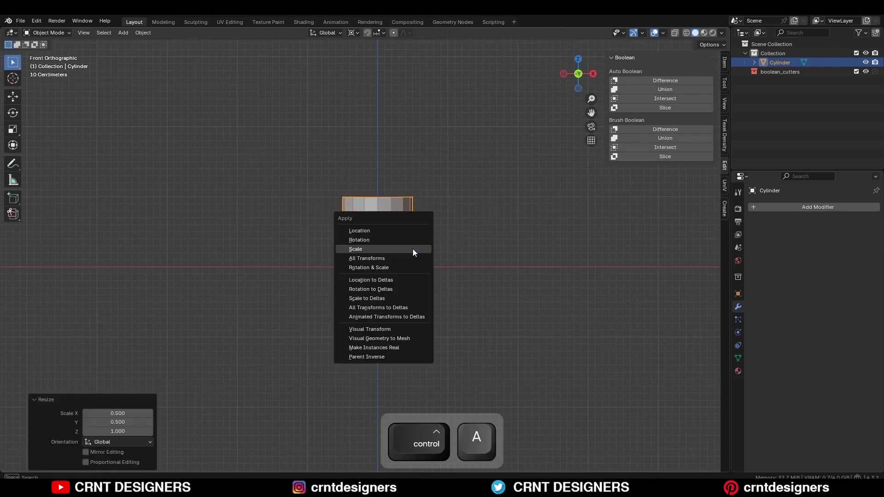
click(412, 250)
Add a horizontal loop cut around the cylinder at mid-height.
key(KP_Decimal)
key(Tab)
key(ctrl+r)
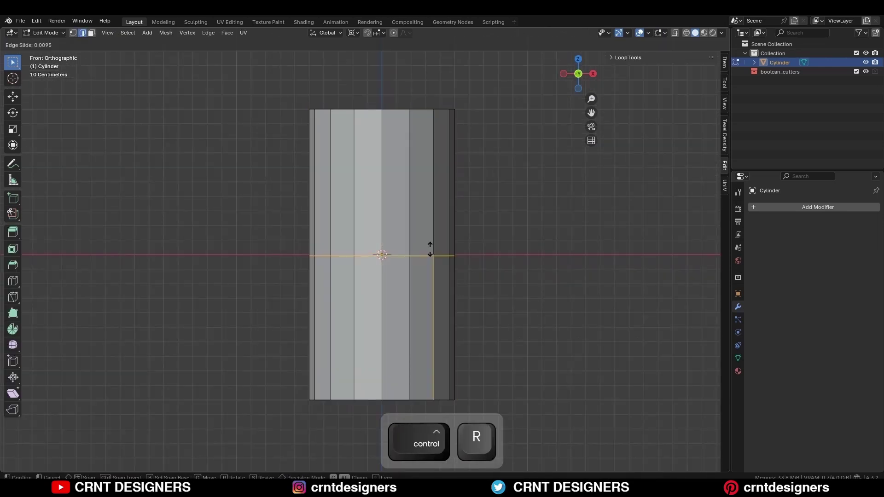
click(430, 251)
Knife-cut from the cylinder's center to its right edge in front view, constrained to a 30° angle.
key(1)
key(k)
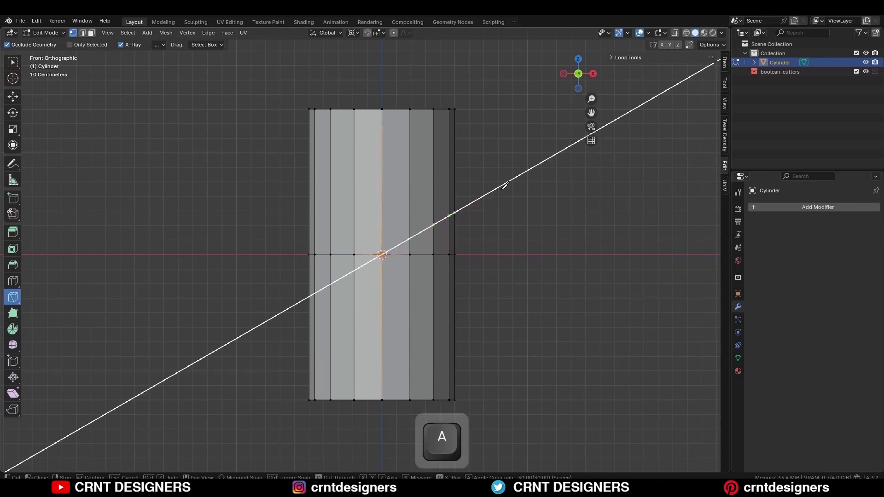
key(space)
Symmetrize the whole cylinder mesh so the angled cut is mirrored across X.
key(a)
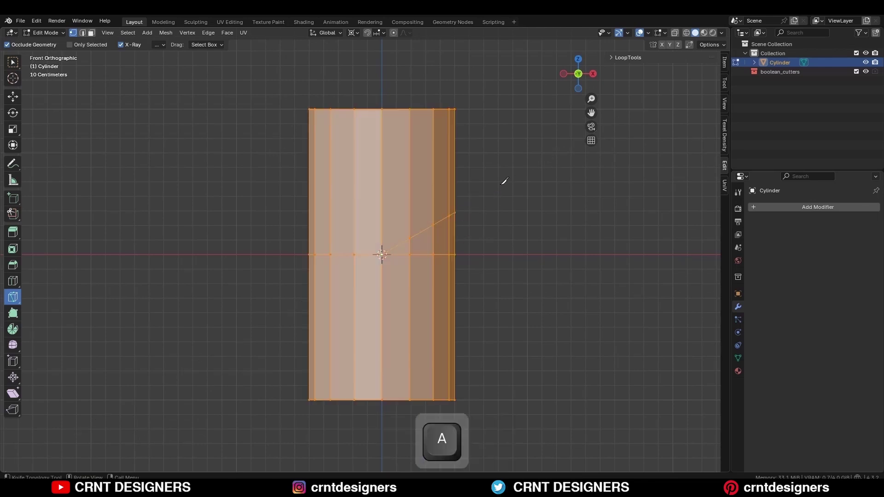
click(169, 34)
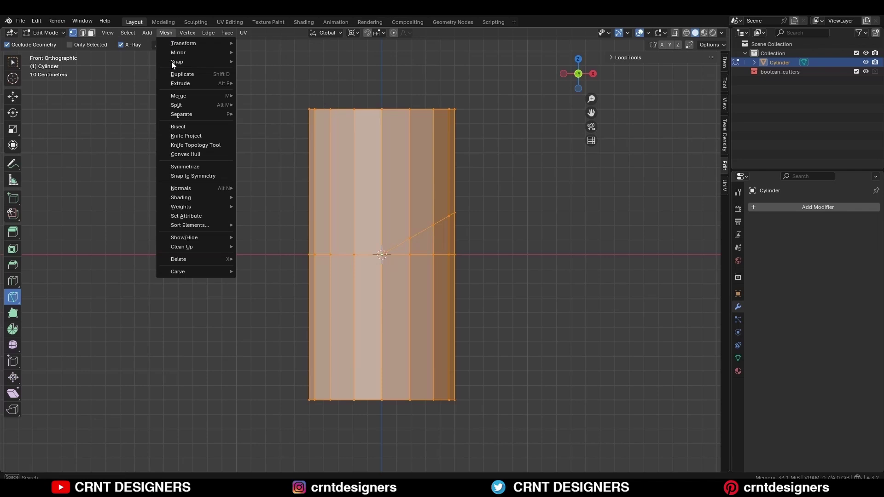
click(184, 167)
Delete all faces below the angled cuts, keeping only the upper section with its V-shaped lower edge.
key(3)
key(alt+z)
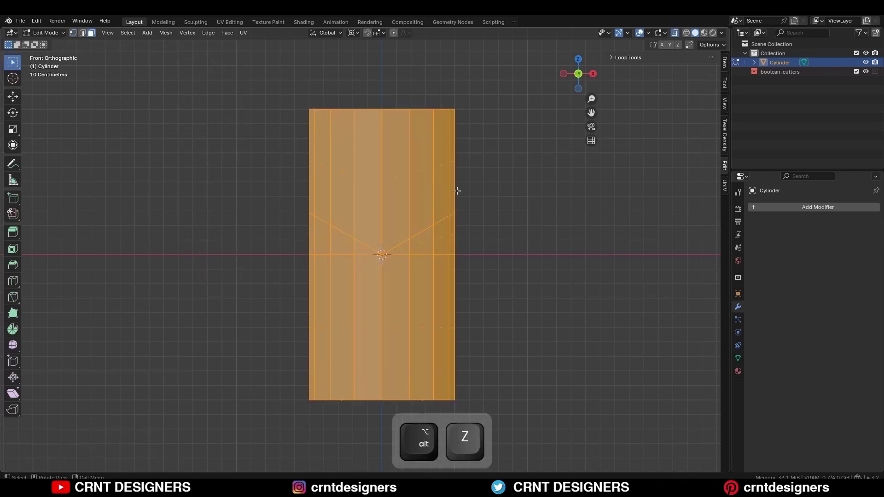
ctrl+drag(499, 102, 272, 195)
key(x)
click(511, 191)
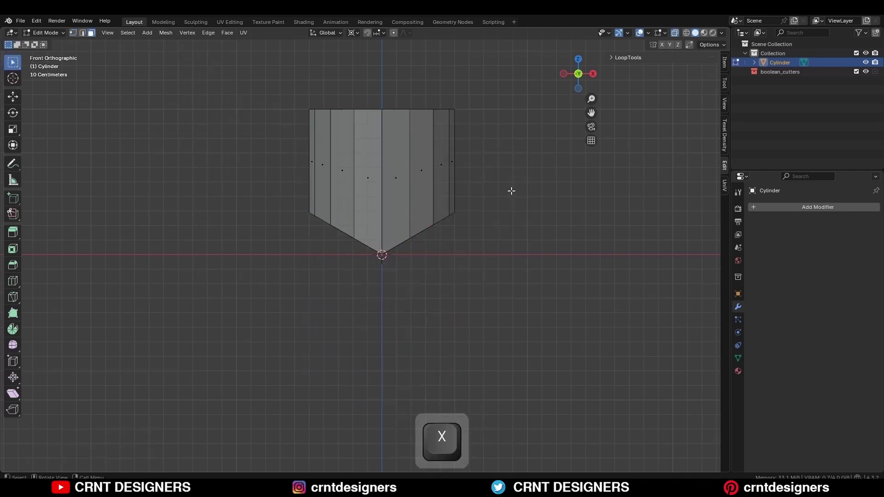
Duplicate the entire pipe section and rotate the copy 120° about the center.
key(a)
key(shift+d)
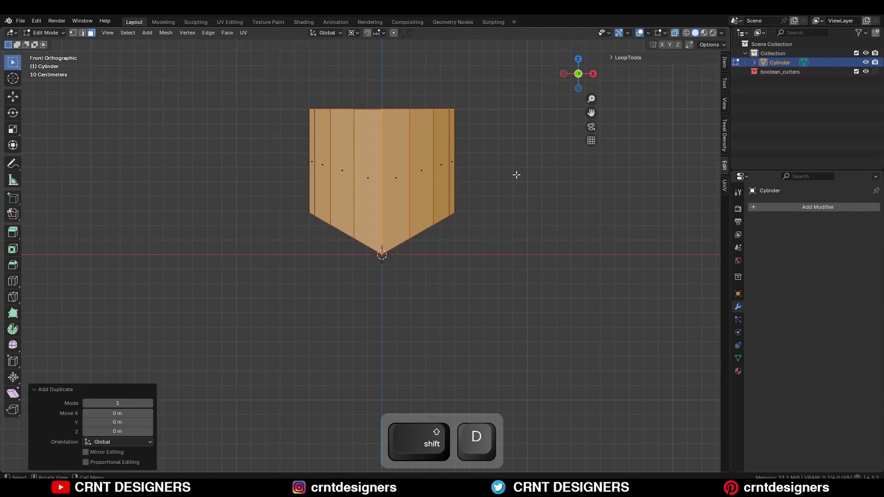
key(r)
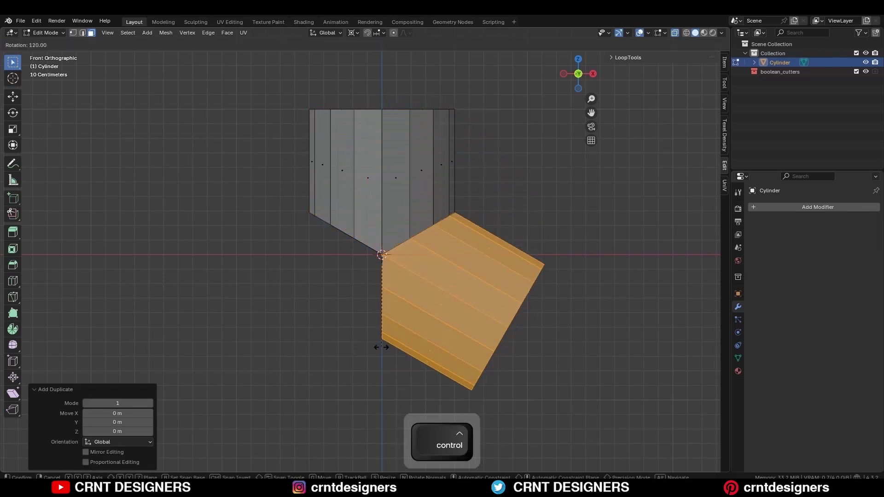
click(381, 347)
Duplicate the rotated section and rotate the new copy a further 120° to complete the three-way joint.
key(shift+d)
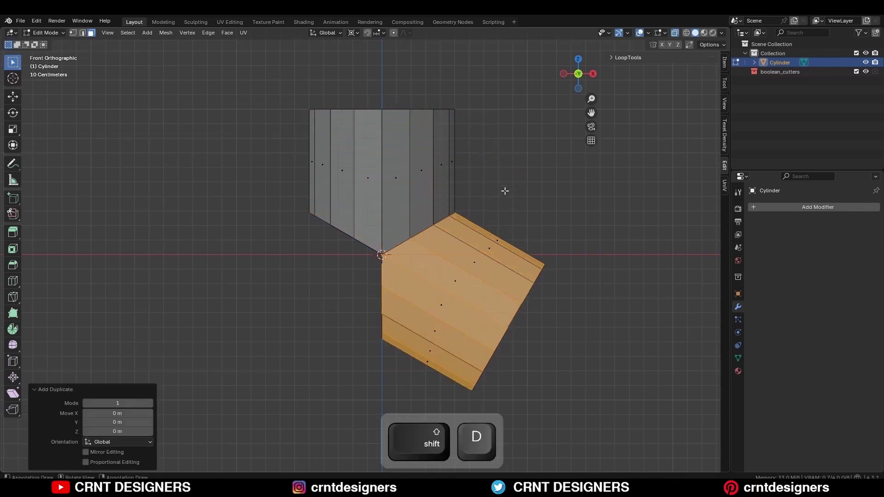
key(r)
click(527, 182)
Merge the overlapping vertices of all three sections by distance and return to Object Mode.
key(a)
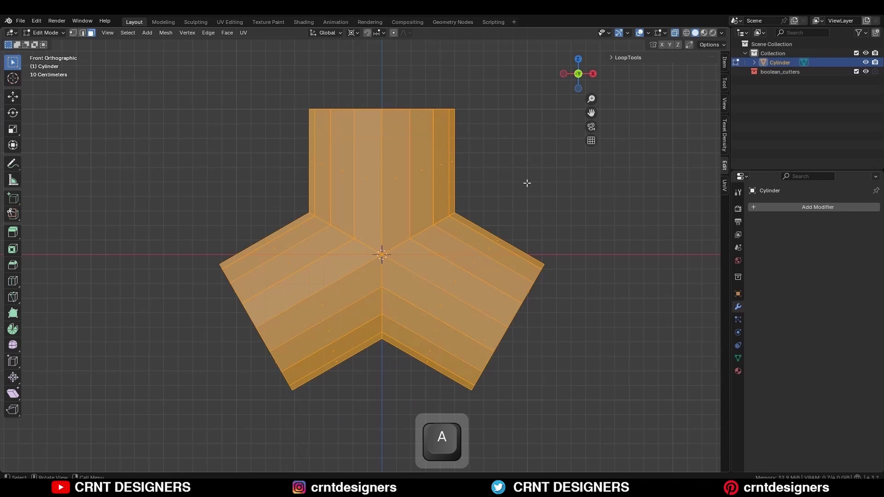
key(m)
click(526, 182)
key(alt+z)
key(Tab)
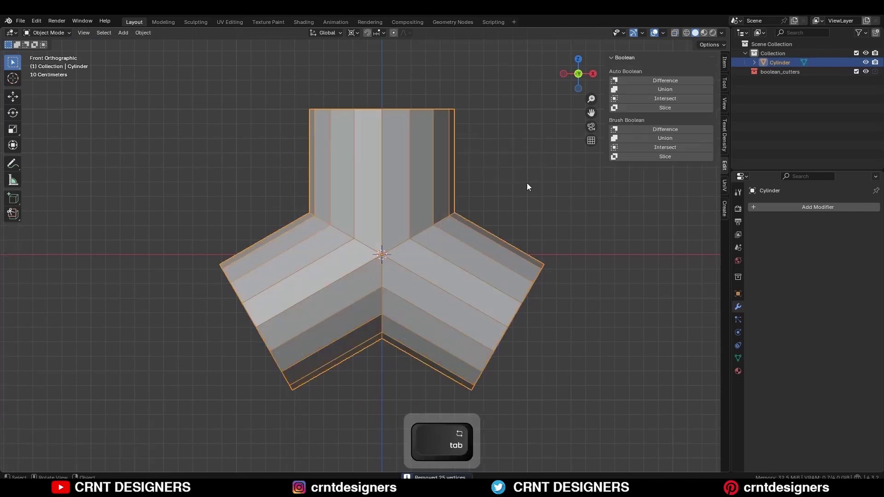
Dissolve the dividing edges across the three end caps so each cap is a single face, and return to Object Mode.
scroll(405, 185, down, 2)
key(Tab)
middle_drag(429, 213, 372, 196)
key(3)
click(361, 198)
key(ctrl+x)
click(395, 277)
shift+click(391, 307)
key(ctrl+x)
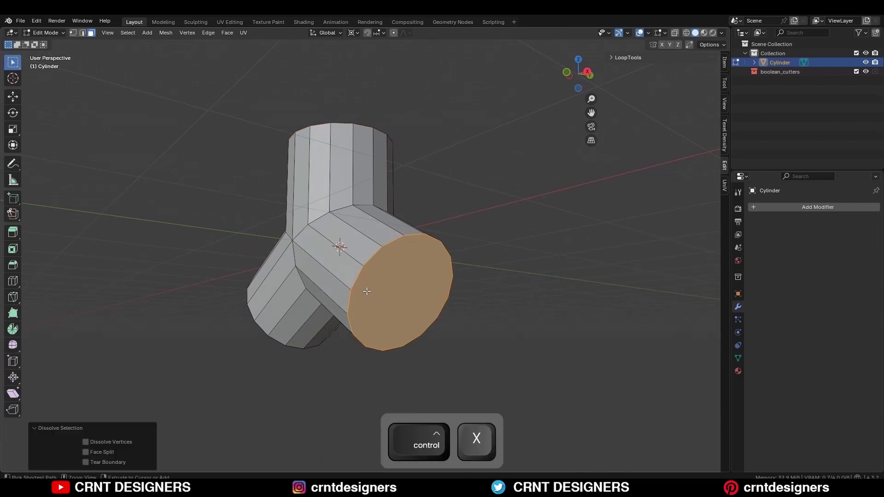
middle_drag(365, 290, 516, 286)
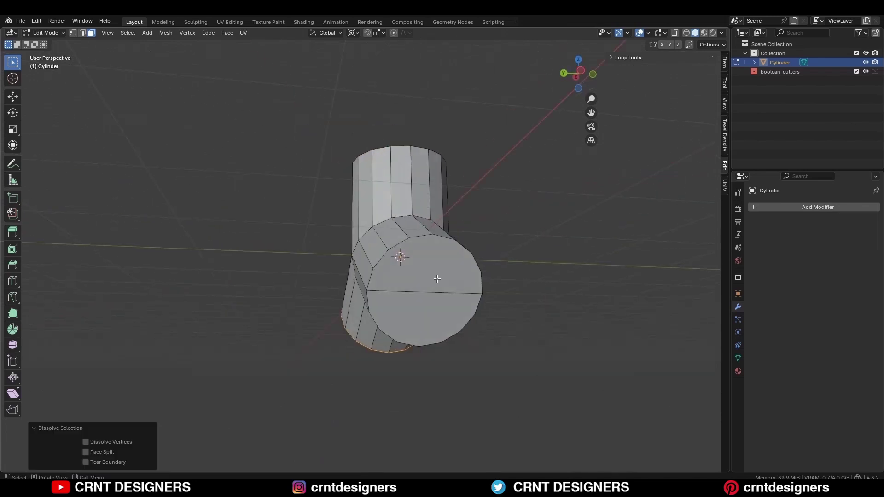
click(437, 278)
key(ctrl+x)
key(Tab)
middle_drag(438, 278, 446, 271)
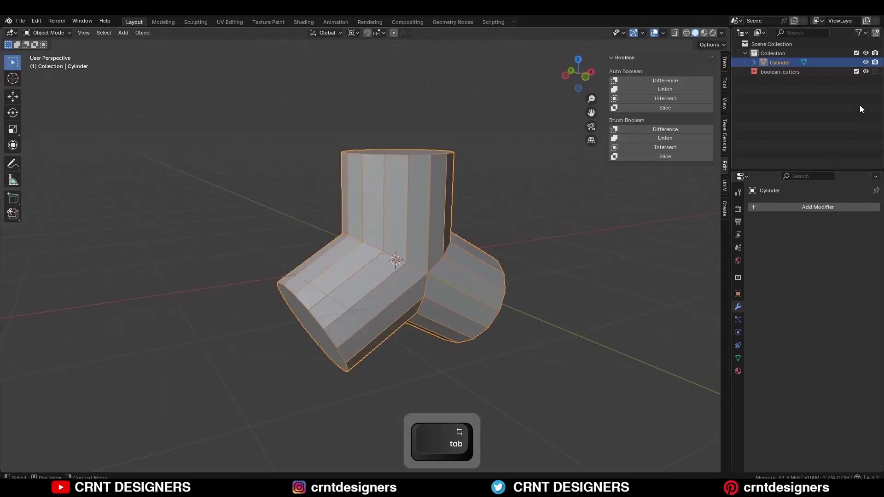
Hide the cylinder and add a pipe Wye Joint mesh.
click(865, 62)
middle_drag(476, 192, 458, 232)
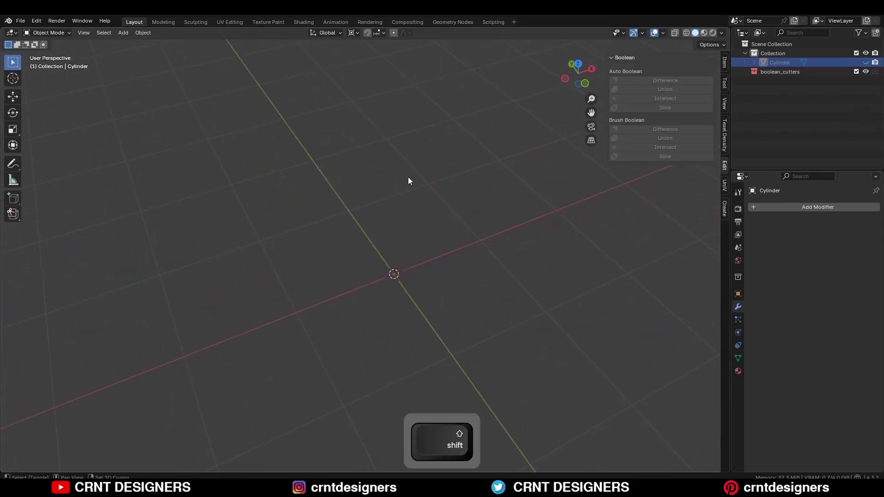
key(shift+a)
mouse_move(407, 176)
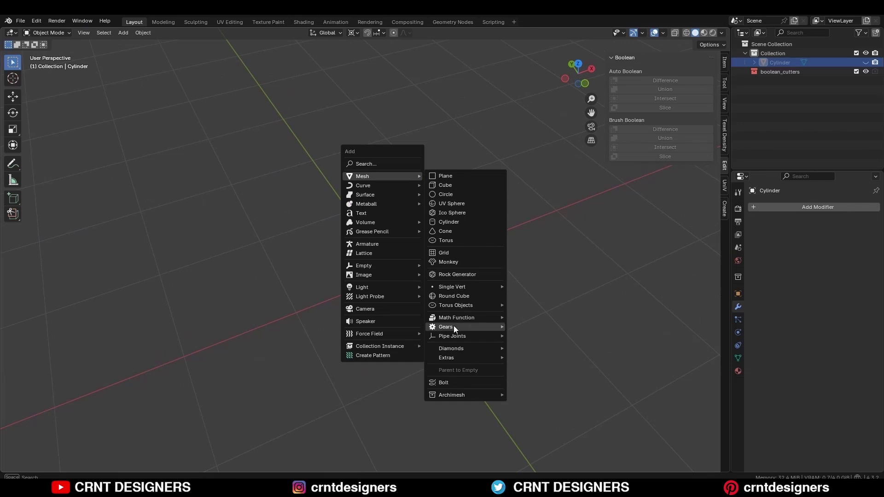
mouse_move(452, 336)
click(548, 354)
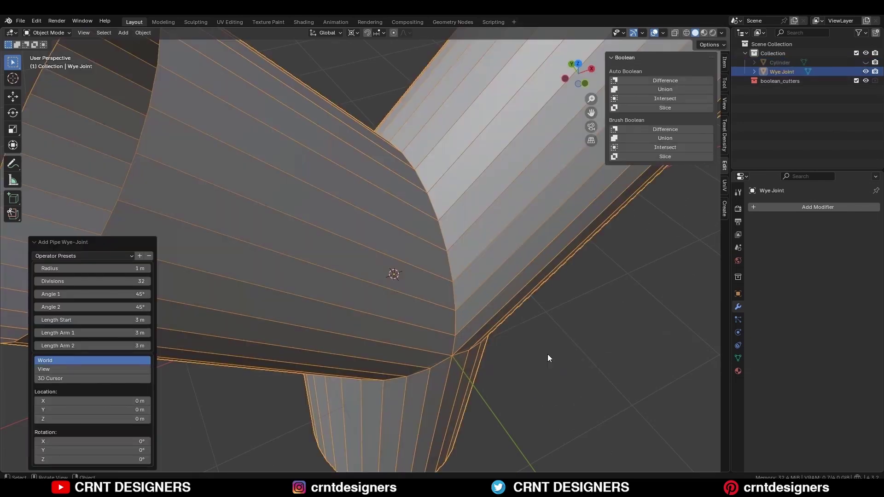
scroll(534, 338, down, 8)
middle_drag(487, 313, 459, 289)
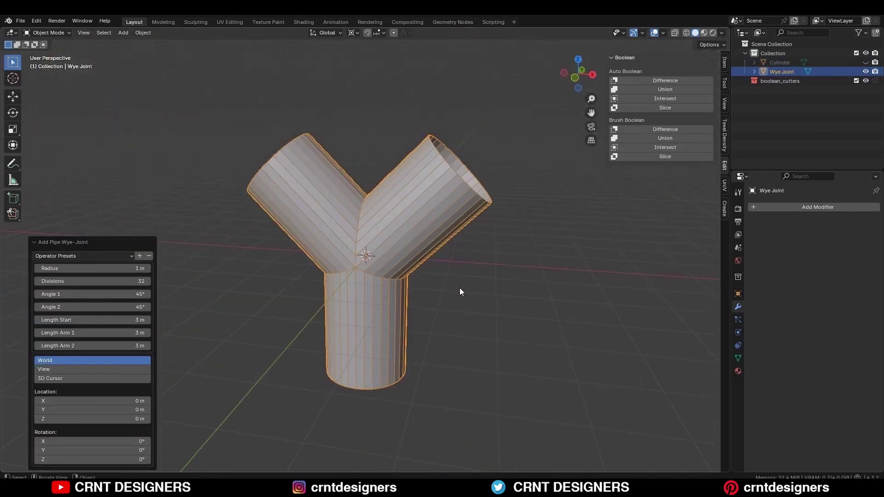
Set the wye joint's divisions to 16 and both arm angles to 60°.
key(KP_1)
drag(115, 281, 110, 306)
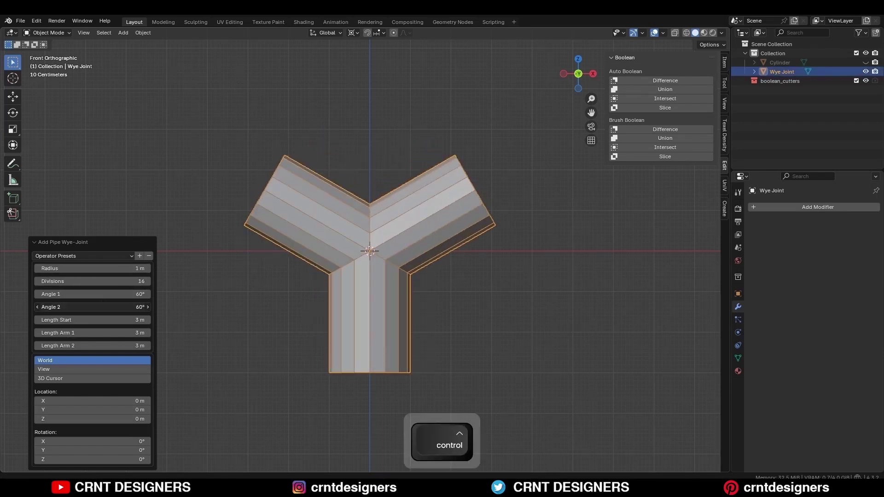
click(281, 308)
mouse_move(355, 309)
middle_down()
mouse_move(464, 305)
mouse_move(350, 322)
middle_up()
Delete the wye joint and show the hidden cylinder object again.
click(495, 228)
key(x)
click(565, 222)
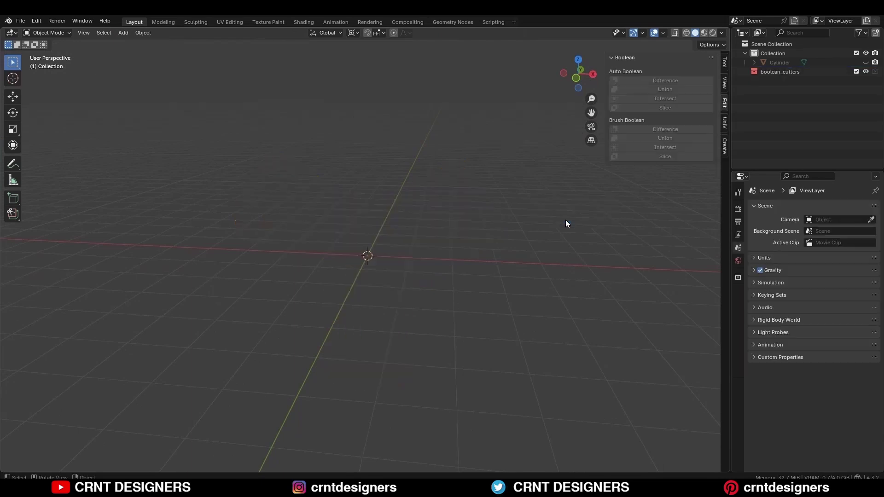
click(865, 63)
Select the end-cap faces of all three legs and inset them slightly.
scroll(372, 228, up, 6)
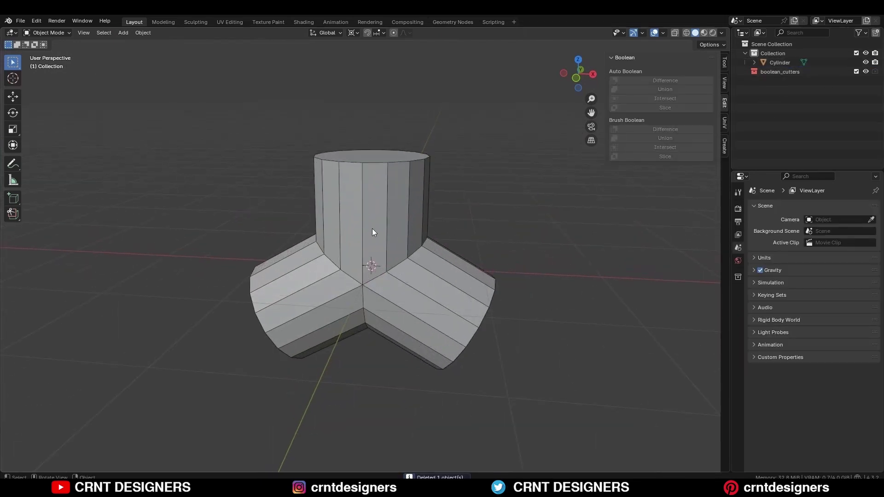
key(3)
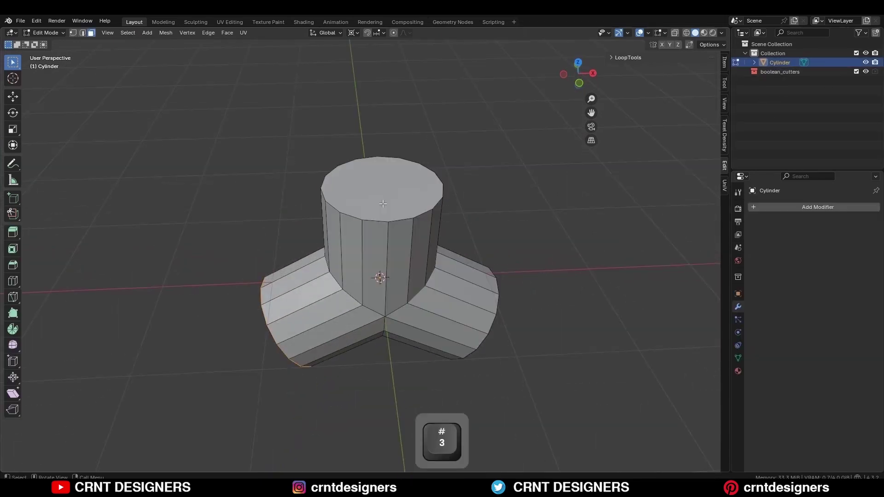
click(395, 198)
middle_drag(478, 284, 391, 243)
shift+click(378, 294)
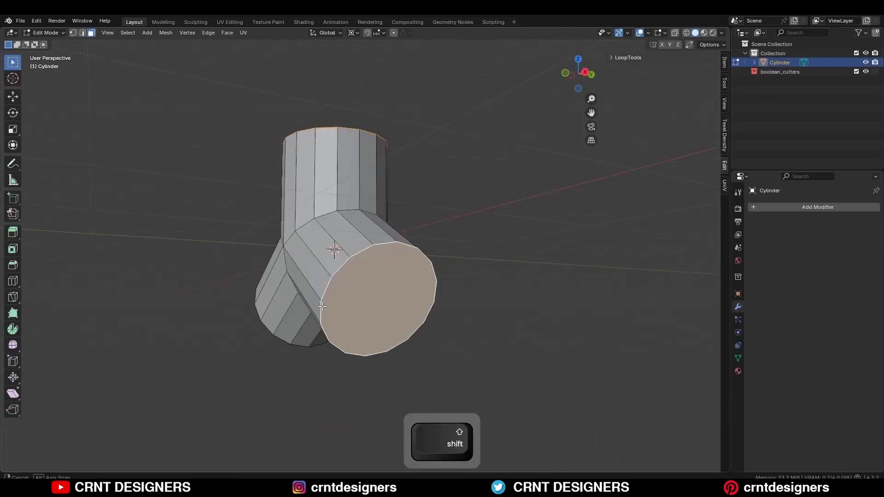
shift+click(282, 298)
middle_drag(379, 295, 459, 290)
key(i)
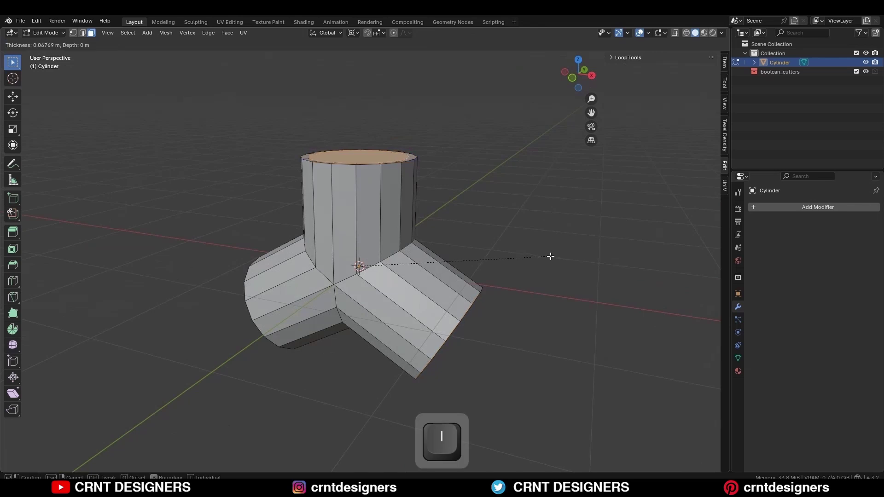
click(537, 264)
Extrude the three inset end faces outward from their legs to form narrower pipe ends.
drag(14, 239, 63, 286)
drag(379, 233, 389, 205)
middle_drag(389, 205, 435, 208)
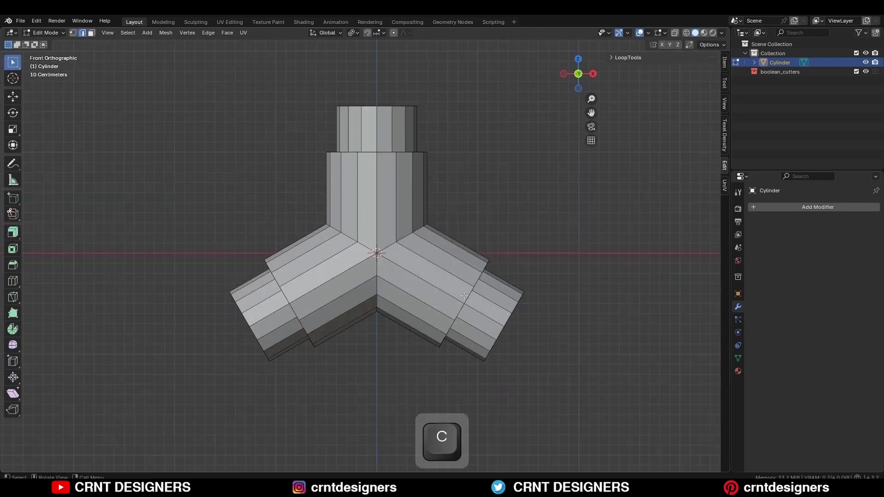
Bevel the outer shoulder edge loops of all three legs by 0.05 m with one segment.
alt+click(469, 296)
alt+shift+click(291, 295)
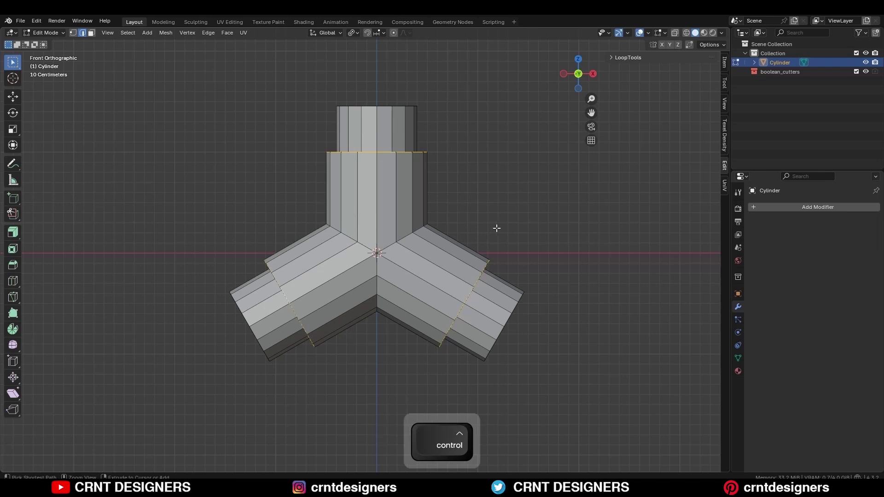
key(ctrl+b)
click(533, 235)
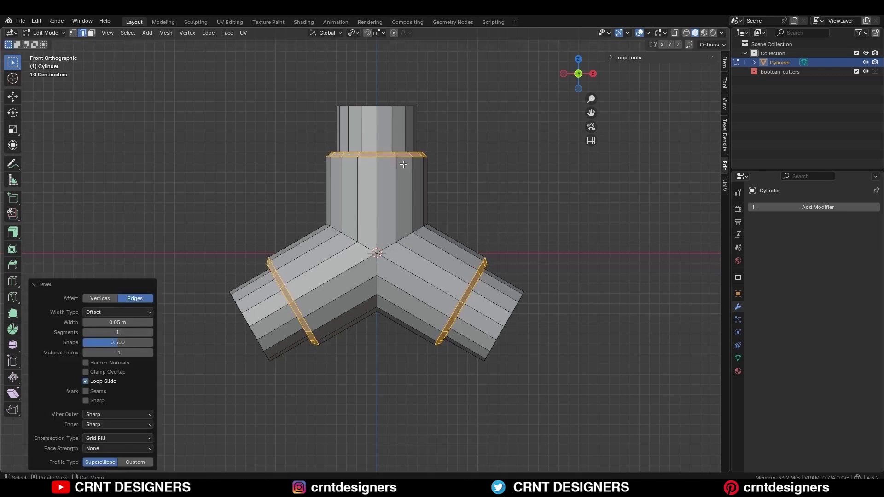
Bevel the edges where the three legs meet by about 0.3 m with 4 segments.
click(490, 142)
alt+shift+click(383, 247)
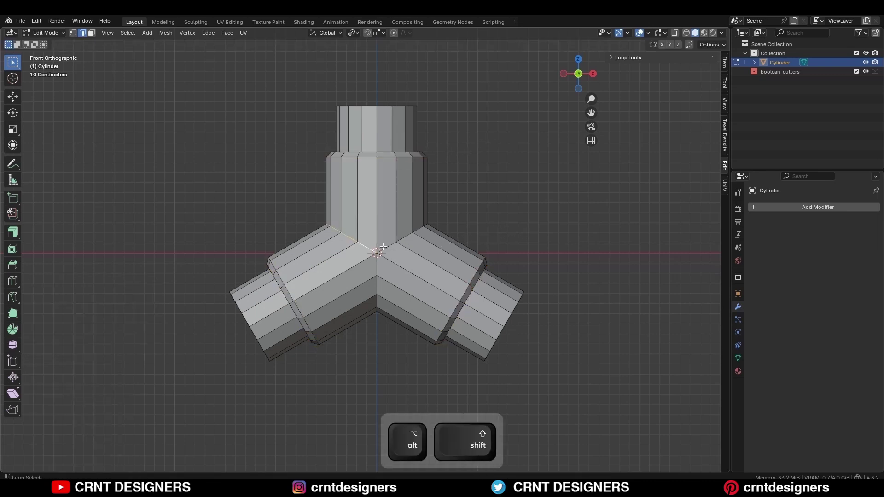
key(ctrl+b)
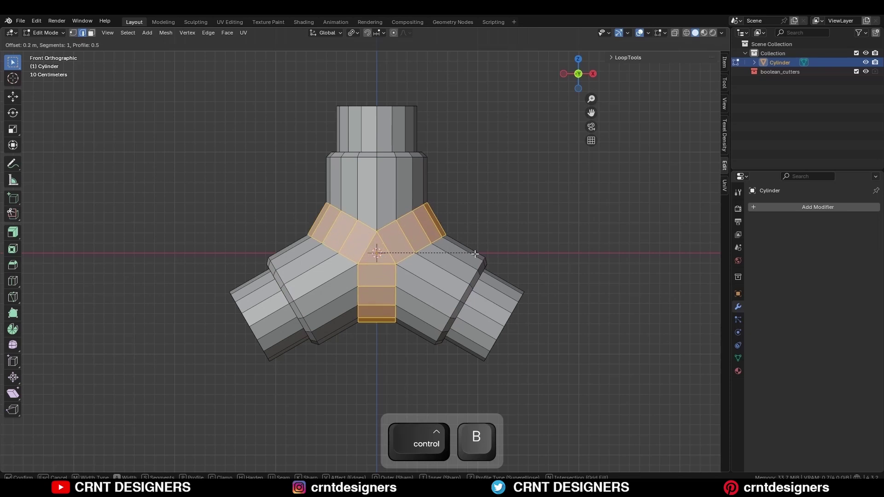
click(490, 258)
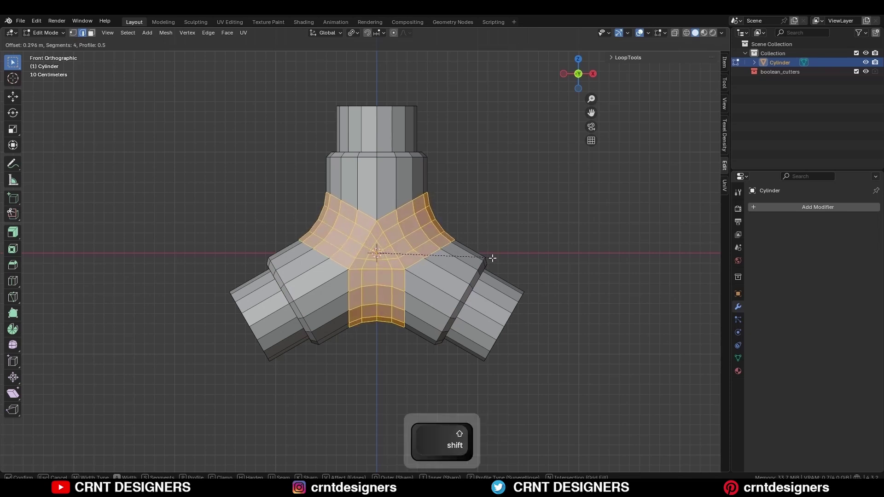
click(487, 175)
Add two loop cuts around each leg between the rounded junction and the beveled shoulder.
key(ctrl+r)
scroll(412, 273, up, 1)
click(412, 274)
key(ctrl+r)
scroll(339, 278, up, 1)
click(339, 278)
click(473, 166)
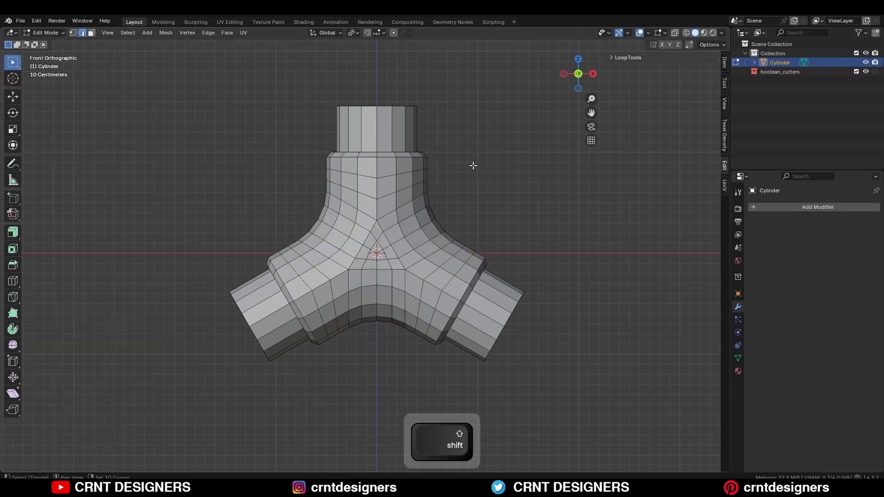
Select the side faces of all three narrow pipe ends and shrink them inward by about 0.1 m.
shift+middle_drag(474, 165, 451, 182)
middle_drag(385, 154, 518, 296)
key(3)
alt+click(376, 192)
alt+shift+click(482, 331)
alt+shift+click(223, 369)
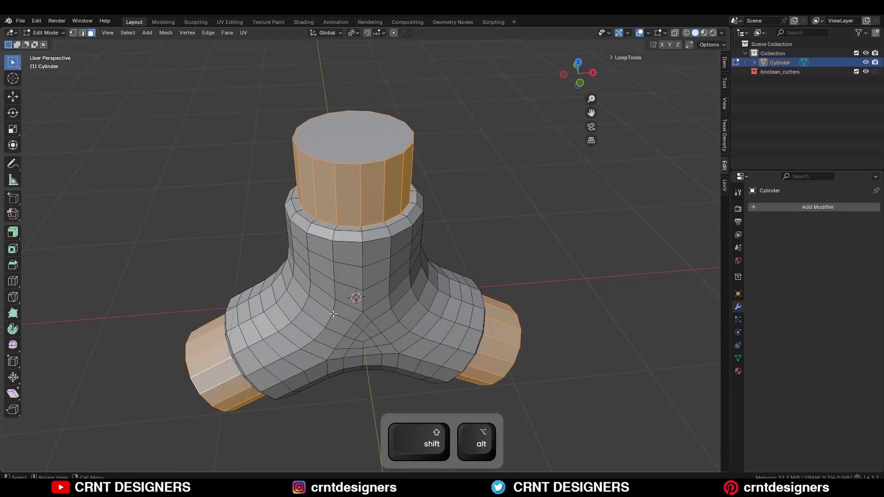
key(alt+s)
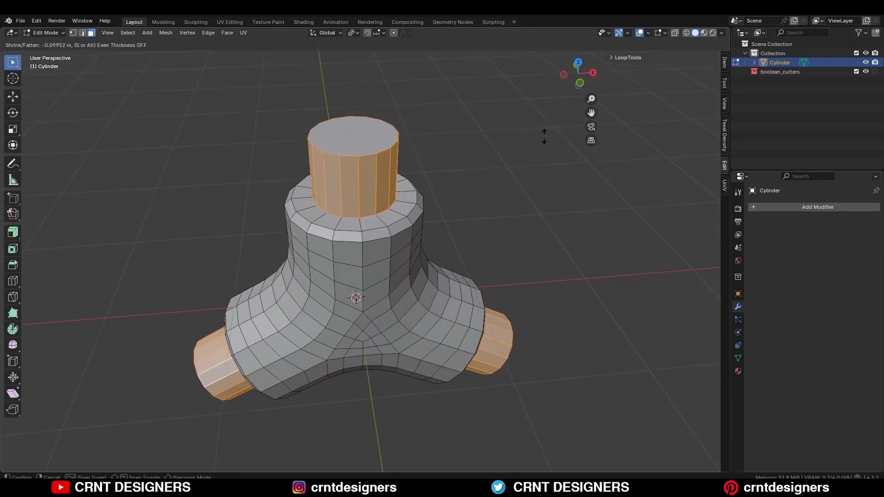
Bevel the shoulder edge loops around all three legs with 2 segments and shape 1.000.
alt+click(358, 215)
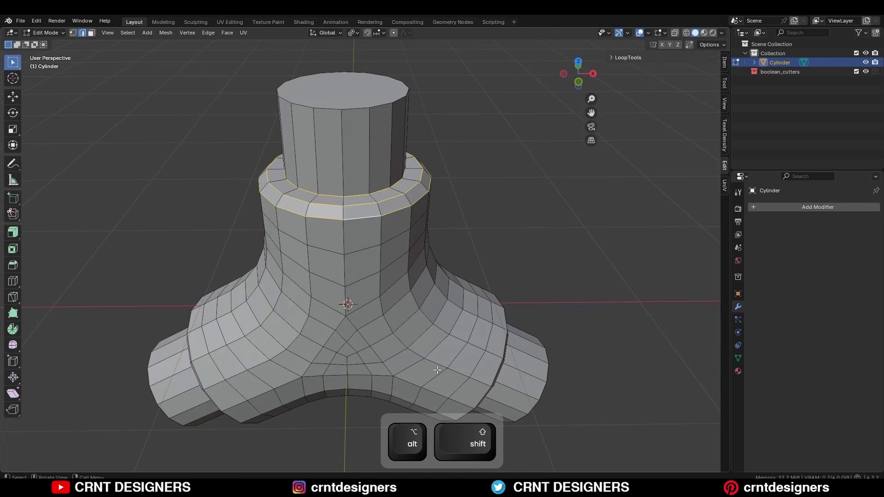
middle_drag(438, 370, 355, 262)
alt+shift+click(355, 262)
middle_drag(216, 277, 240, 304)
alt+shift+click(219, 355)
alt+shift+click(147, 424)
scroll(285, 331, down, 3)
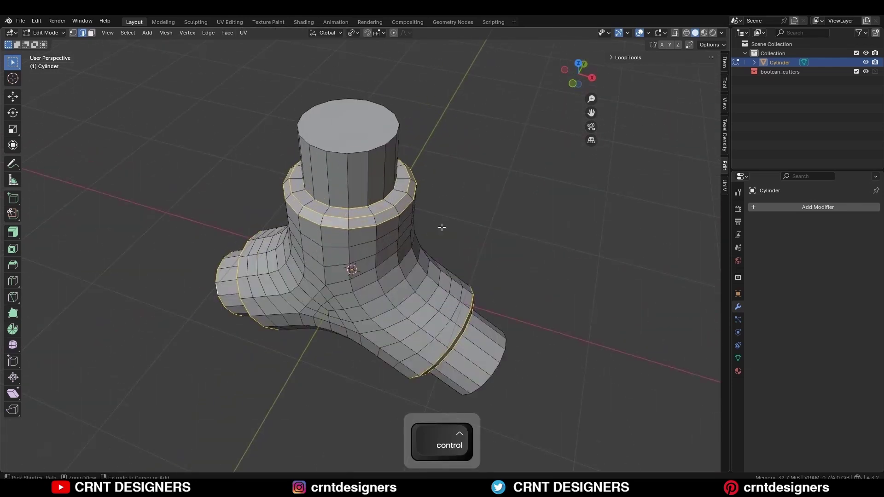
key(ctrl+b)
shift+click(428, 222)
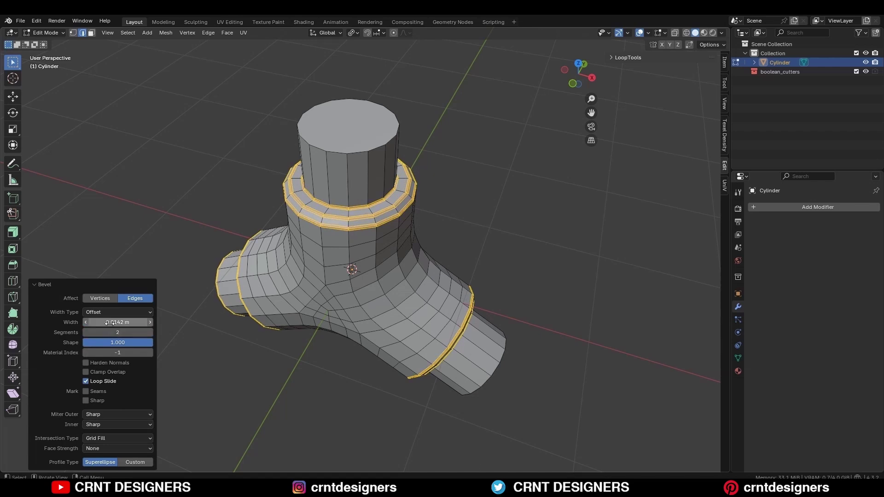
shift+middle_drag(322, 272, 319, 343)
scroll(332, 364, up, 4)
middle_drag(339, 381, 397, 276)
click(550, 224)
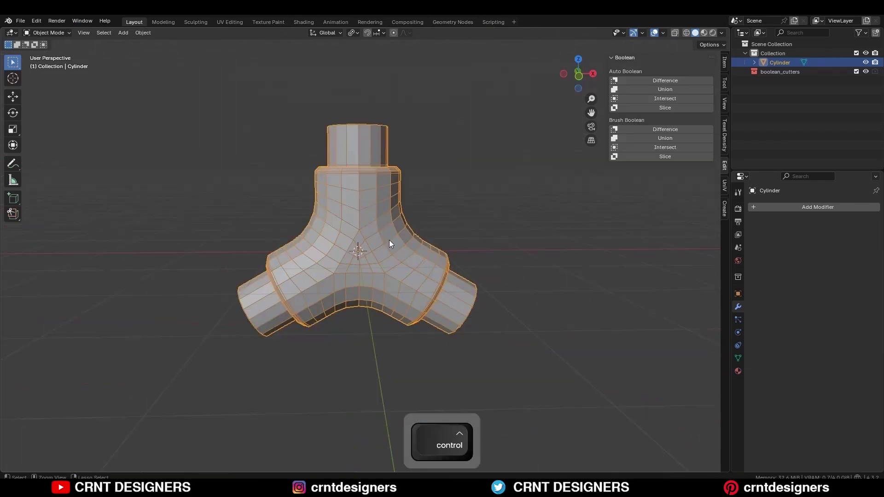
Give the pipe joint a level 2 Subdivision modifier and shade it smooth.
key(ctrl+2)
key(shift+alt+z)
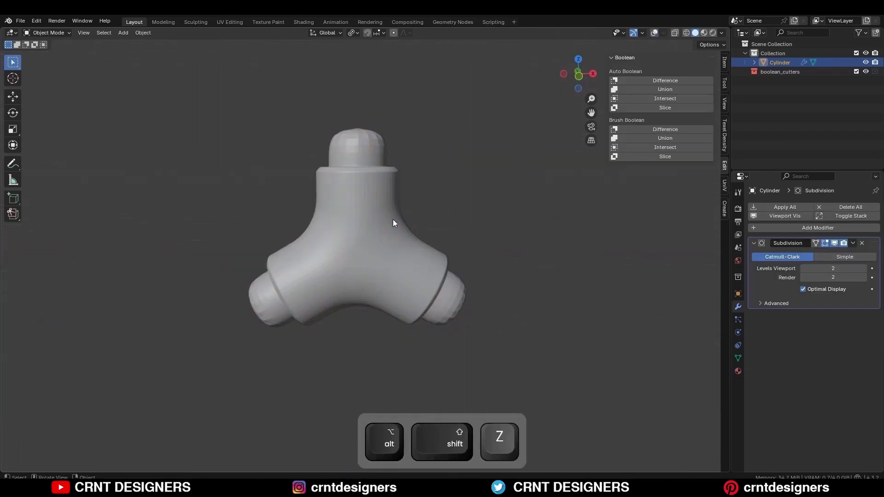
right_click(354, 203)
click(354, 203)
key(shift+alt+z)
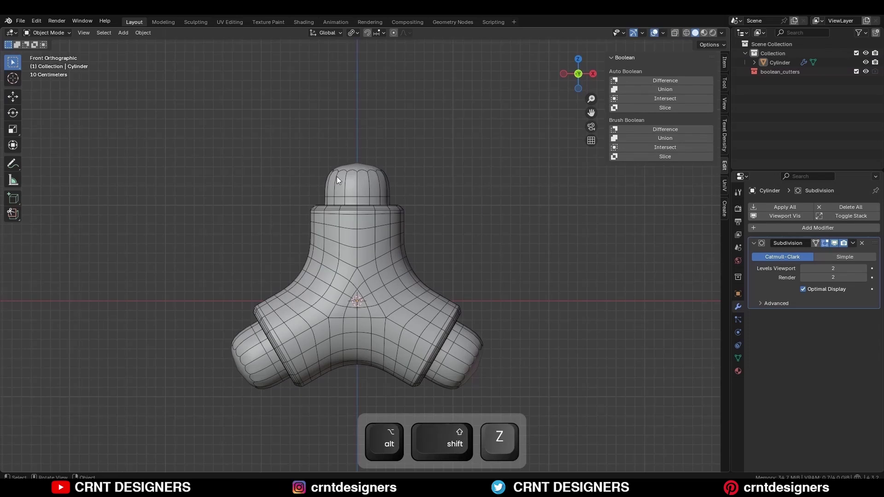
Select the end vertices of the upward pipe end and snap the 3D cursor to them.
key(Tab)
scroll(428, 143, up, 2)
key(alt+z)
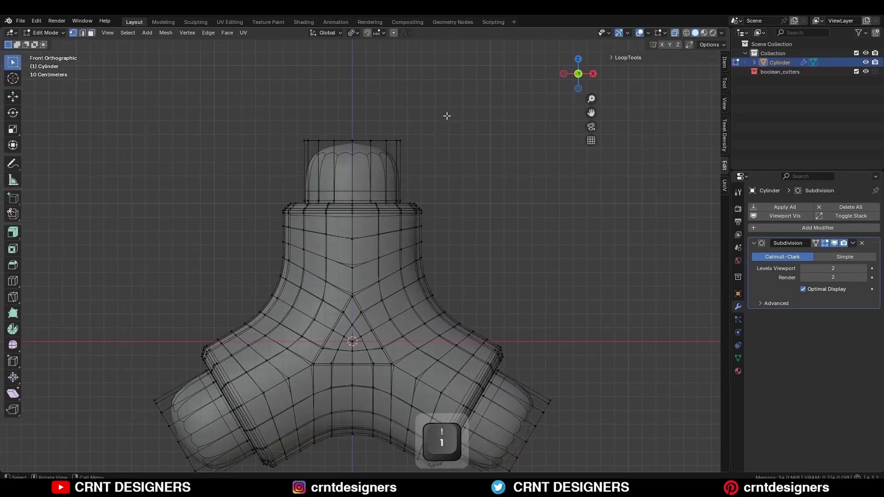
drag(447, 116, 251, 173)
key(shift+s)
click(394, 213)
key(Tab)
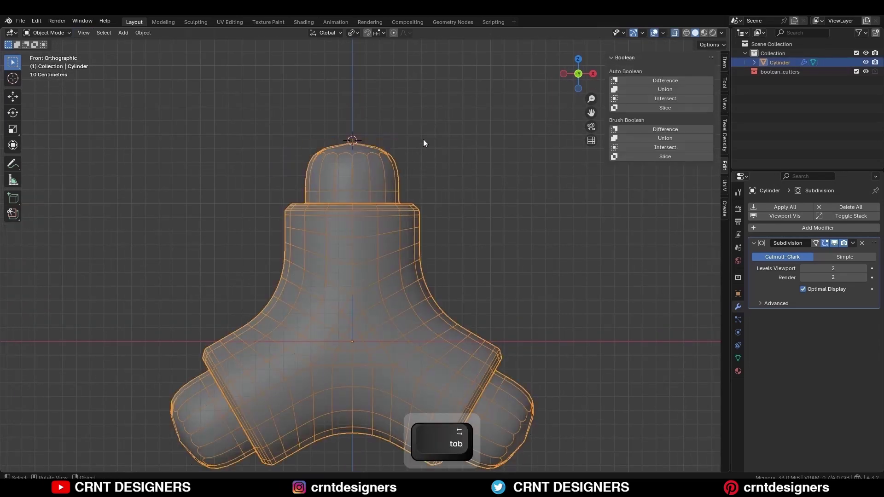
Add a Round Cube with 4 arc divisions at the 3D cursor and scale it down close to the pipe end's size.
click(423, 140)
key(alt+z)
key(shift+a)
mouse_move(417, 142)
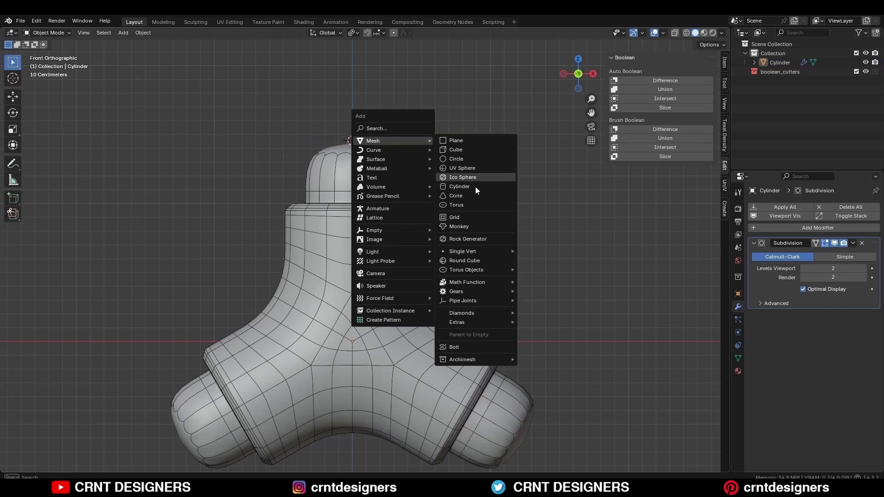
click(478, 261)
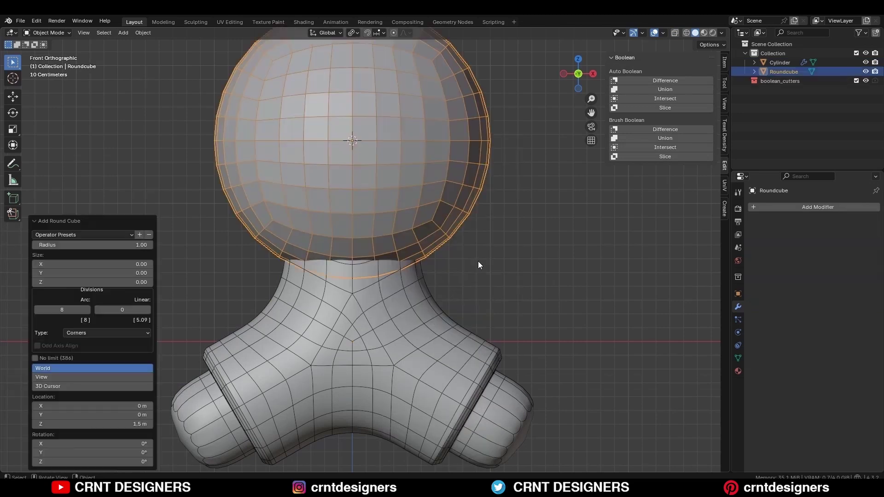
text(4)
click(43, 329)
key(s)
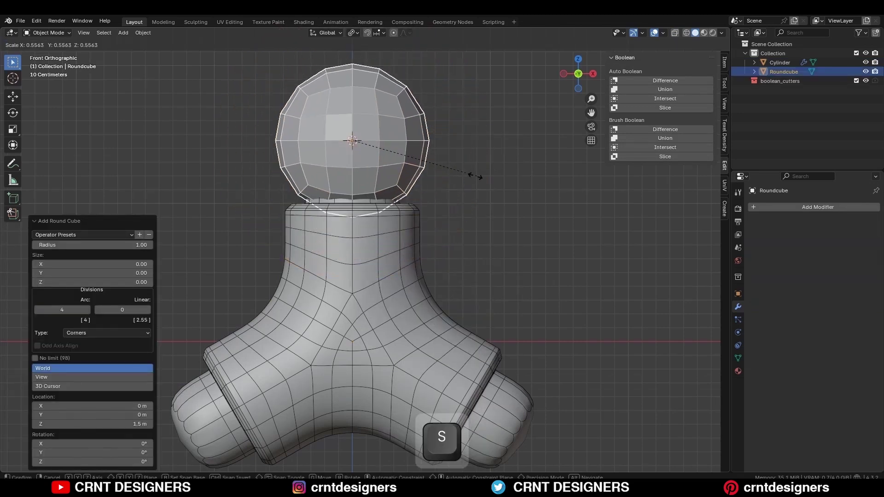
click(432, 180)
Remove the Subdivision modifier from the pipe joint and scale the round cube to match the pipe end's width.
click(372, 197)
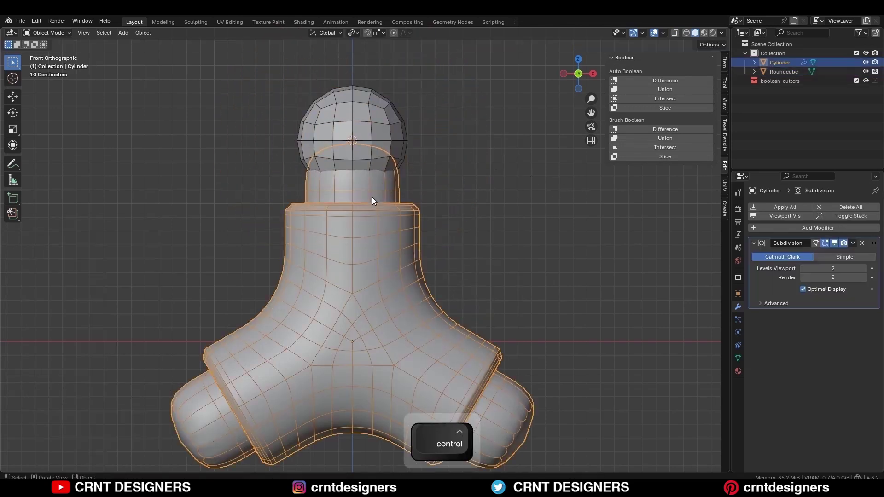
click(861, 242)
click(384, 143)
scroll(384, 142, up, 3)
key(s)
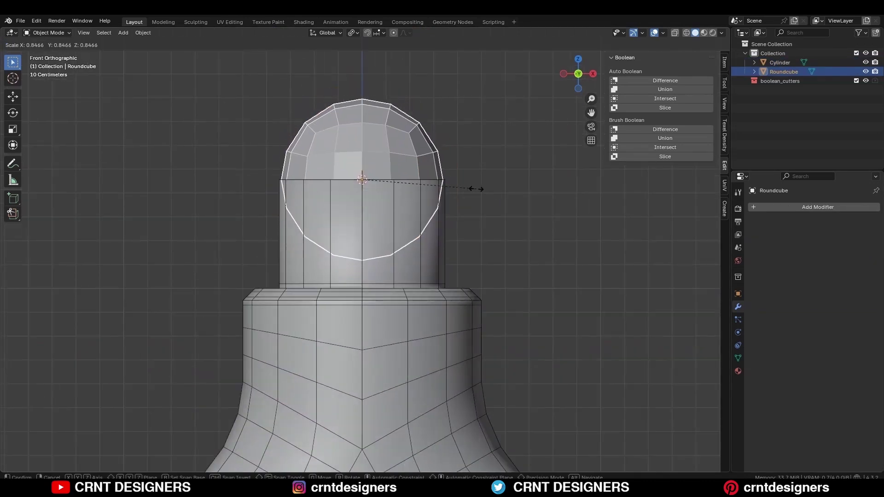
click(497, 197)
Delete the lower half of the round cube's faces, leaving a dome over the pipe end.
shift+middle_drag(397, 170, 395, 107)
scroll(395, 106, down, 2)
key(Tab)
key(alt+z)
key(3)
drag(471, 190, 266, 119)
key(x)
click(369, 118)
shift+middle_drag(416, 99, 423, 155)
key(alt+z)
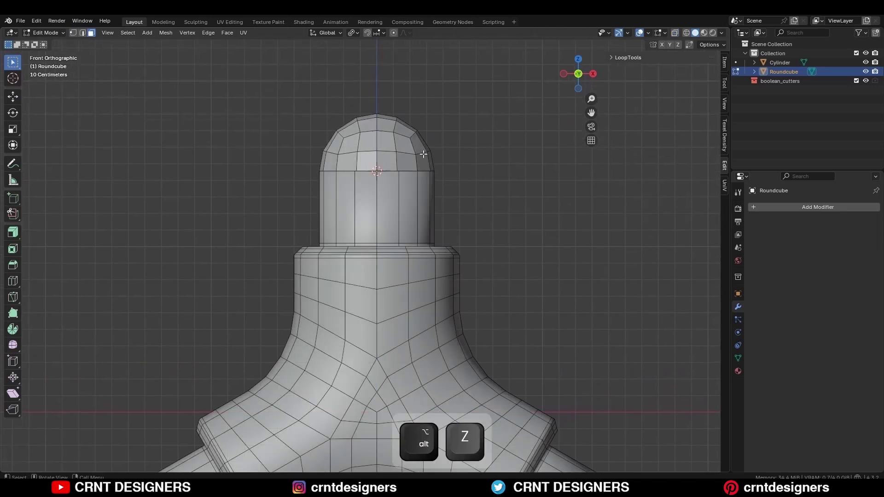
Move the upward pipe end's top vertex ring slightly down along Z, leaving a narrow gap below the dome.
key(1)
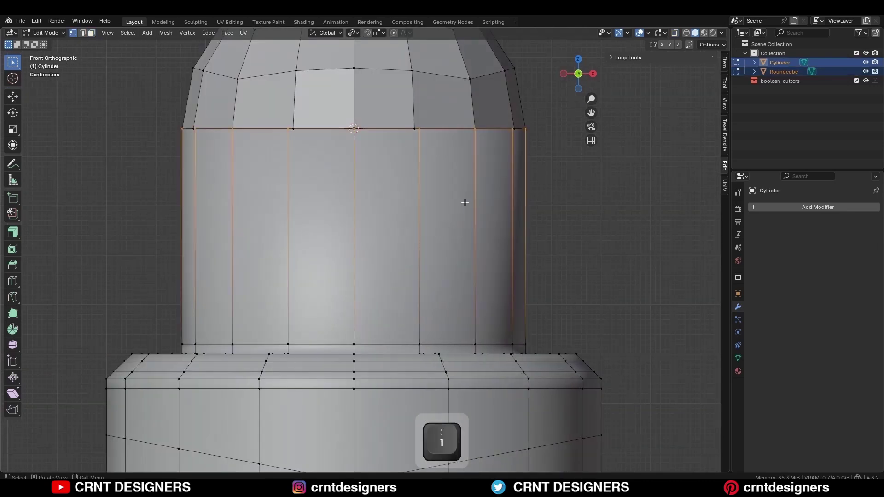
key(g)
key(z)
click(357, 137)
Join the pipe joint and the dome into one object, with the round cube active.
key(Tab)
shift+click(376, 114)
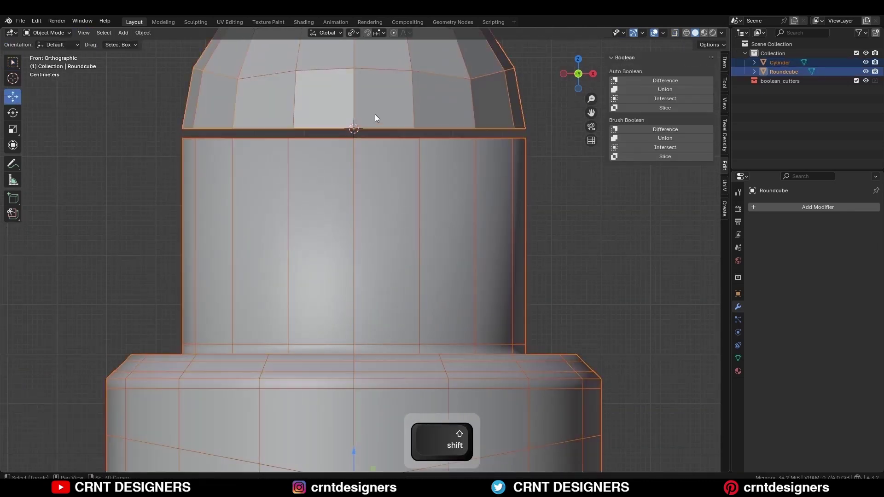
right_click(420, 154)
click(405, 185)
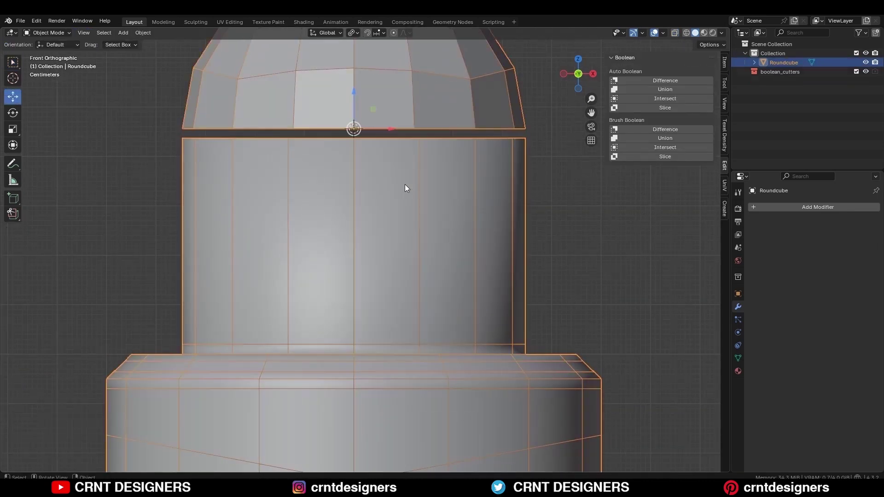
Bridge the open edge loops of the dome and pipe end, and slide the lower loop slightly down the pipe.
key(Tab)
key(2)
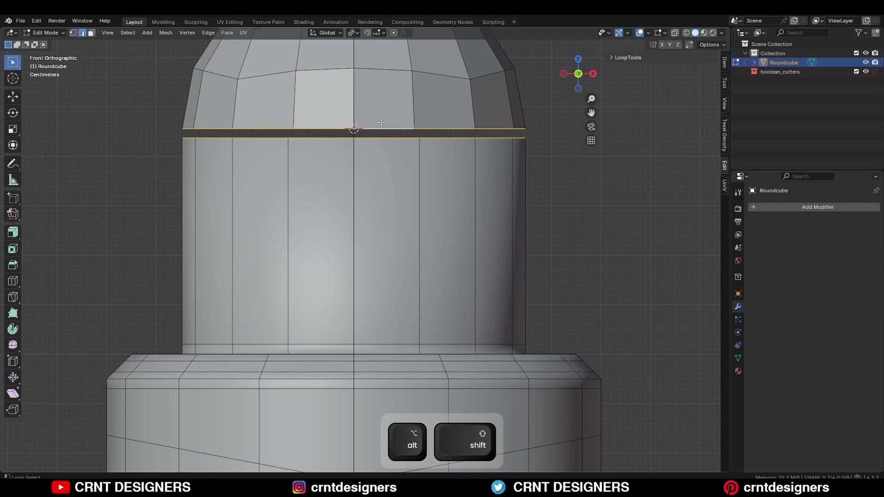
right_click(382, 180)
click(383, 182)
key(alt+a)
scroll(382, 181, down, 3)
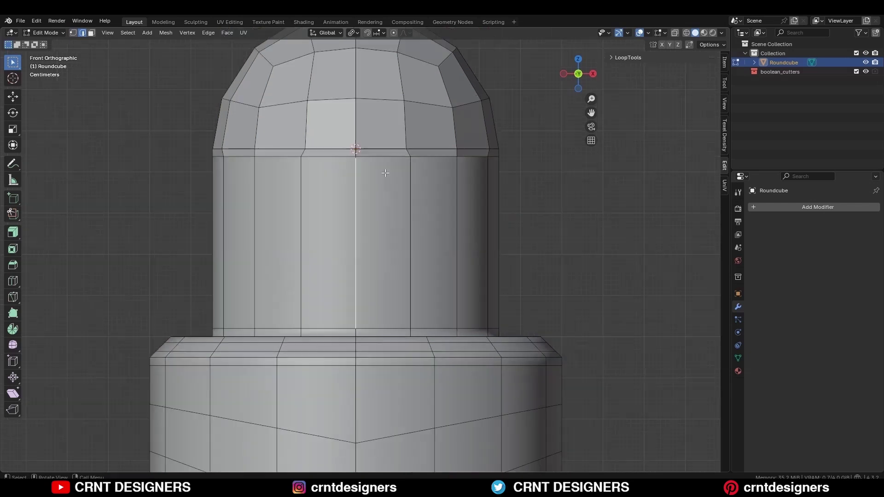
alt+click(378, 172)
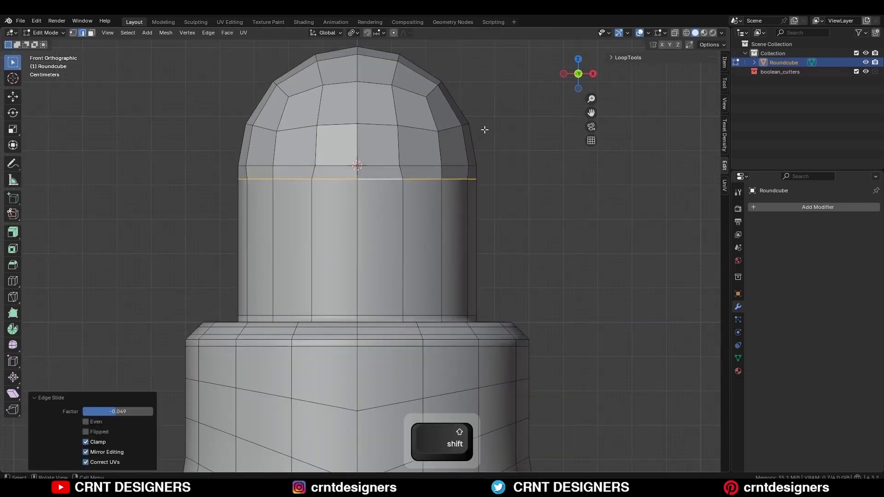
Add a level 2 Subdivision modifier to the joined object and shade it smooth.
key(Tab)
key(ctrl+2)
right_click(388, 171)
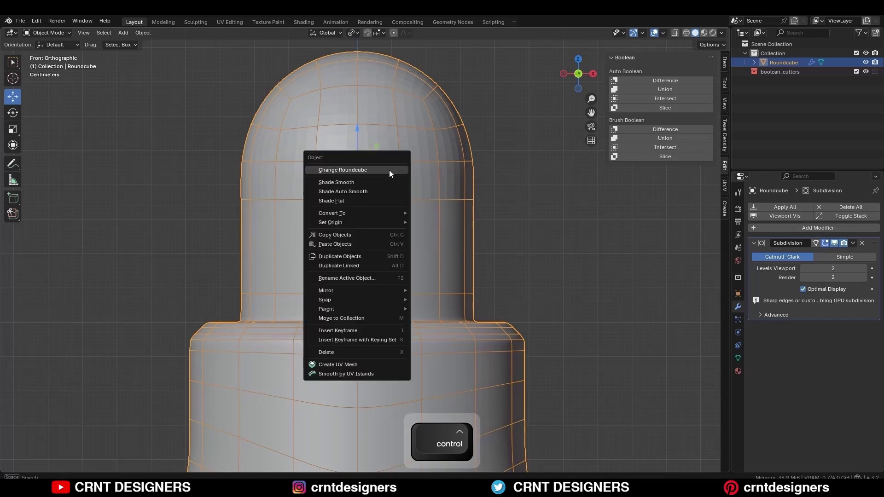
click(382, 183)
scroll(488, 165, down, 5)
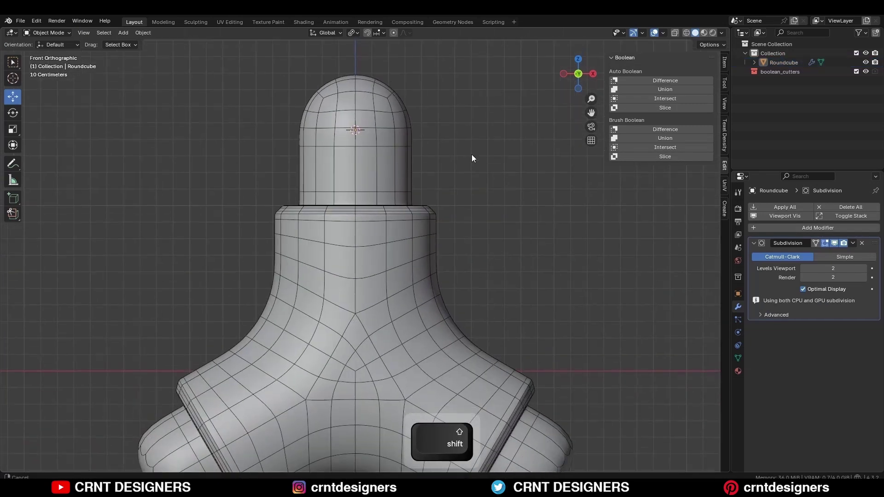
Move the domed tip of the upward pipe end down along Z to shorten that end.
key(Tab)
key(1)
drag(460, 63, 263, 149)
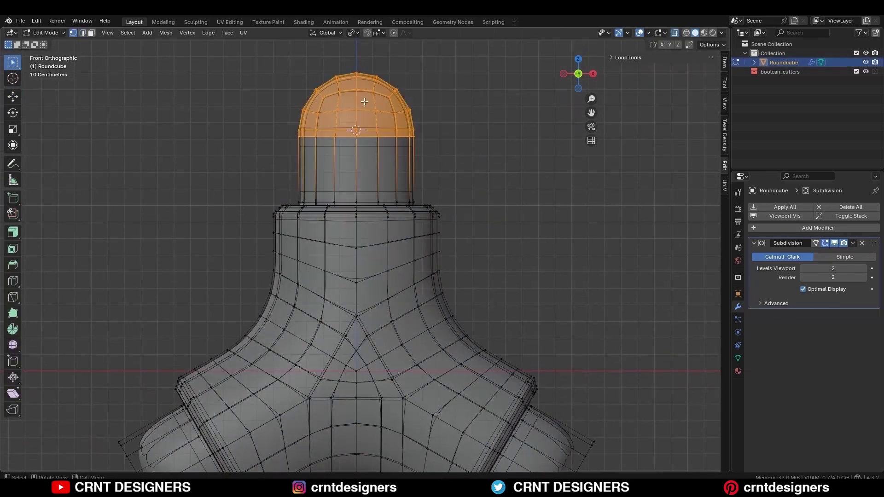
key(g)
key(z)
key(ctrl)
click(368, 140)
key(Tab)
Add a torus at the 3D cursor with 32 major segments and 8 minor segments.
scroll(420, 140, down, 2)
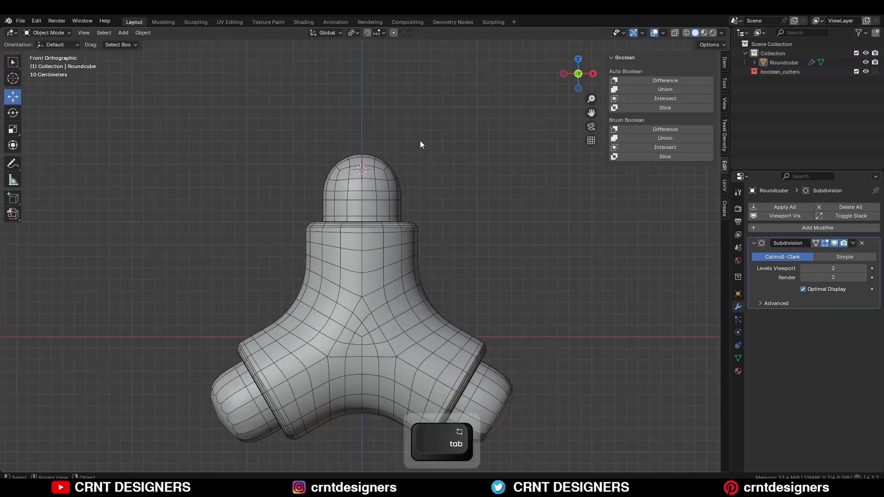
click(367, 205)
shift+middle_drag(440, 199, 437, 194)
key(shift+a)
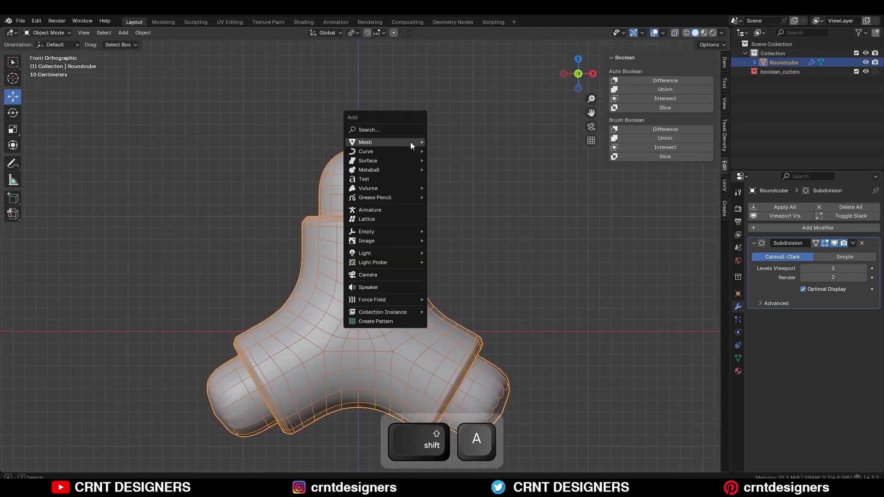
mouse_move(410, 142)
click(461, 211)
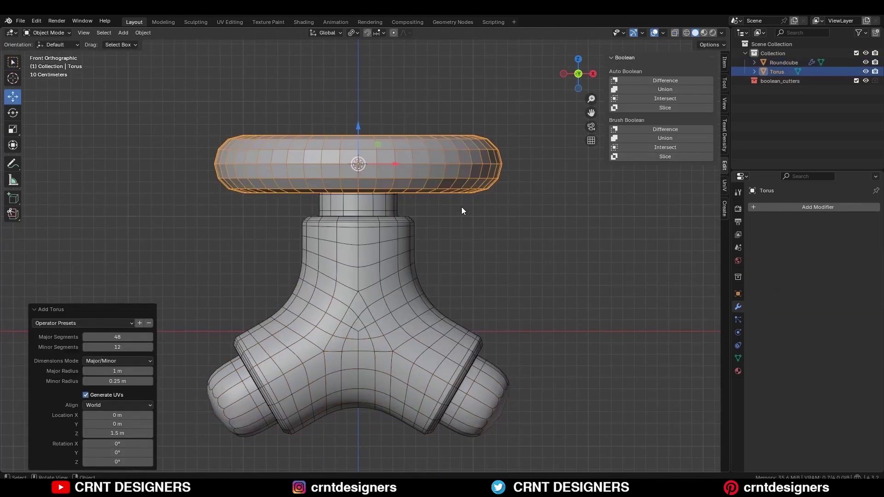
click(123, 338)
text(32)
key(Tab)
text(8)
click(78, 349)
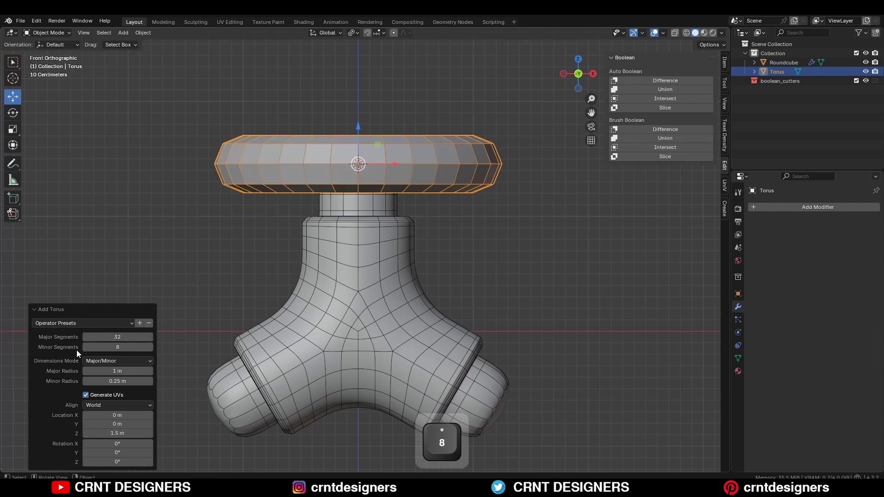
Place the 3D cursor and the torus at the world origin and rotate the torus 90° to face the front view.
scroll(401, 166, down, 3)
key(shift+s)
click(389, 152)
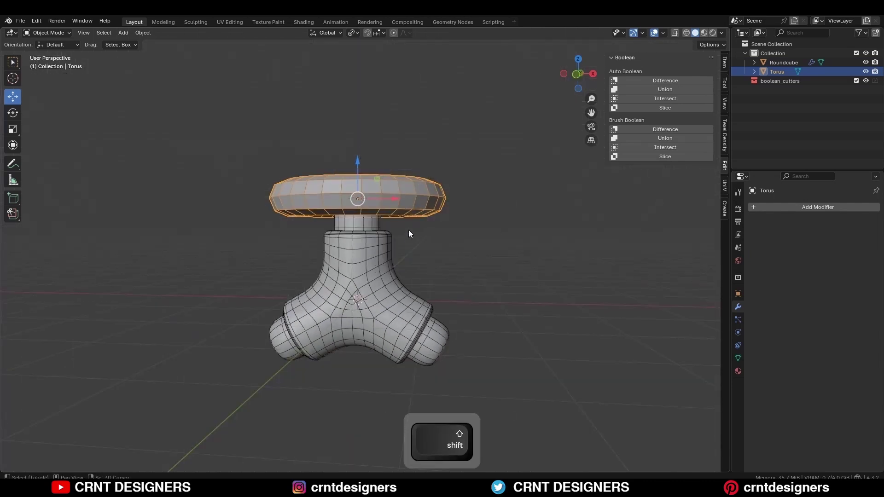
key(KP_3)
key(r)
click(370, 158)
key(KP_1)
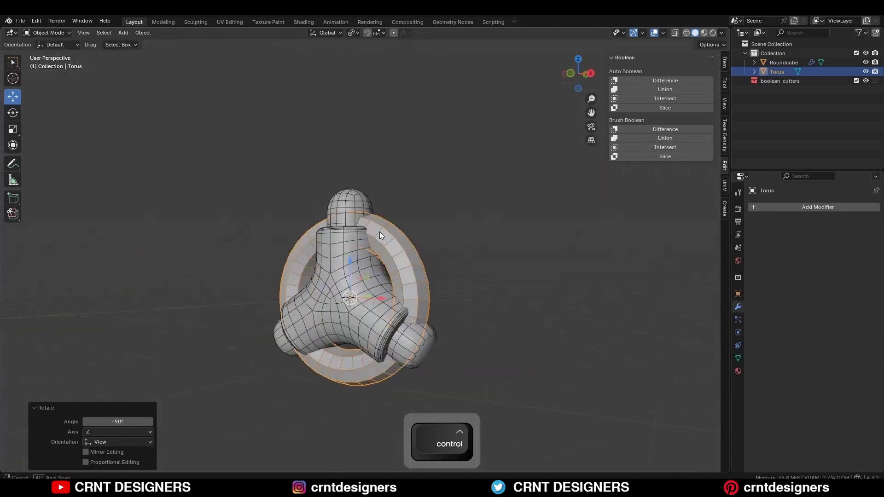
Thin the torus tube by about 0.15 m and scale the whole torus up by 1.4.
key(Tab)
key(alt+s)
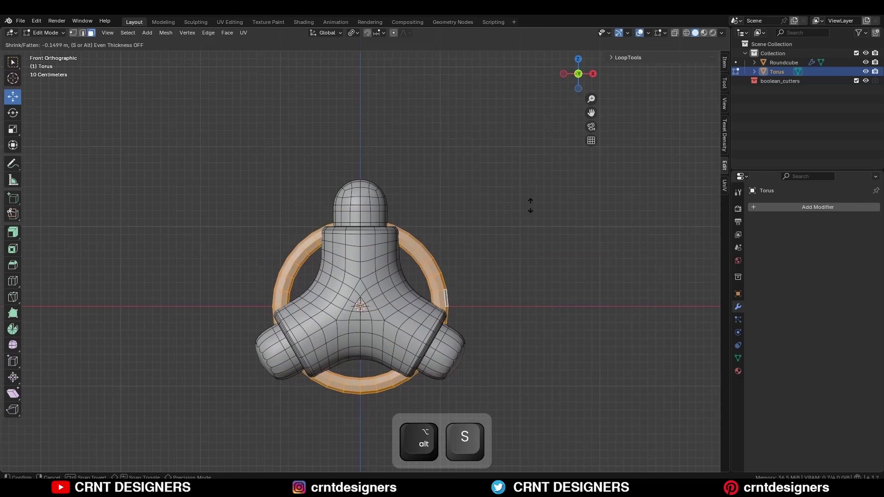
click(531, 206)
key(Tab)
key(s)
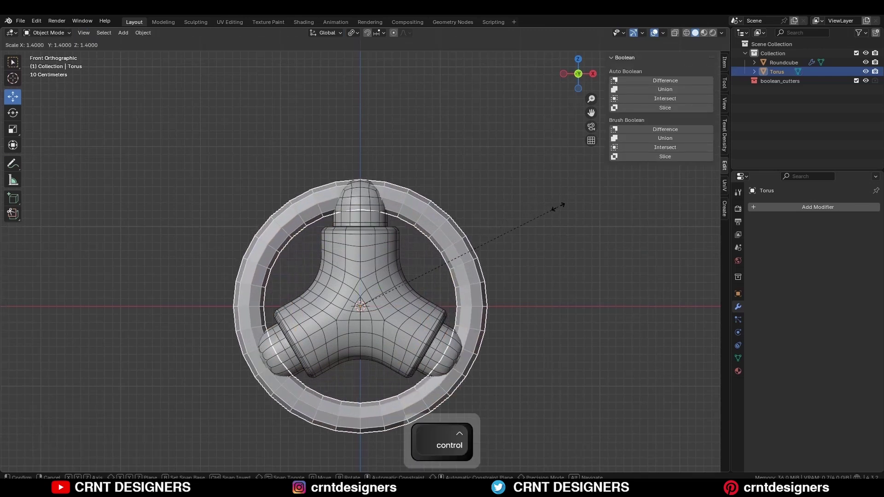
click(558, 208)
Shrink the enlarged torus's tube again so the ring passes more thinly through the three pipe ends.
key(Tab)
key(a)
key(alt+s)
click(547, 210)
key(Tab)
click(515, 204)
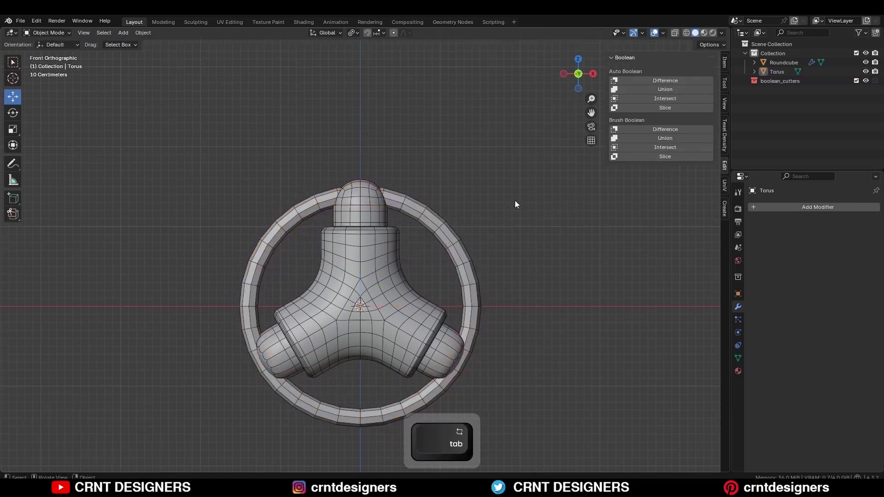
Save the file and join the pipe body and the torus into one mesh object.
scroll(438, 175, up, 2)
key(ctrl+s)
click(382, 210)
shift+click(372, 217)
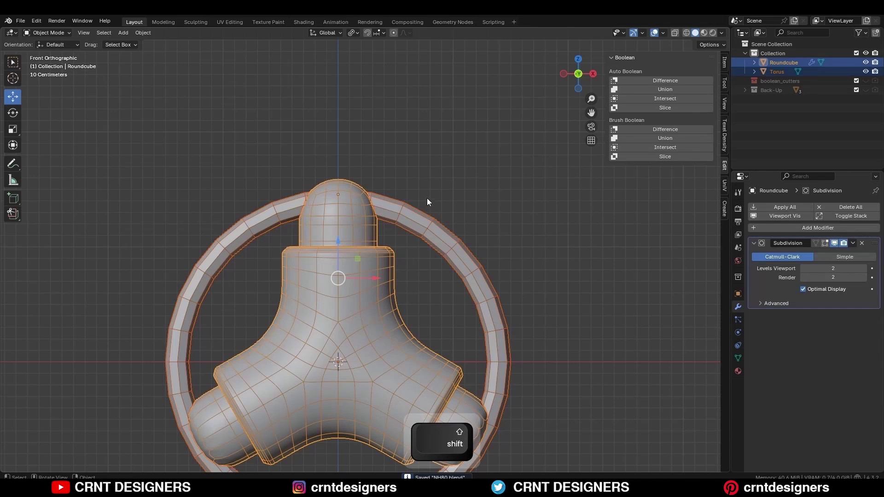
right_click(427, 198)
click(479, 186)
key(Tab)
Delete the ring segments that touch the top dome and the leftover ring piece inside it.
alt+click(385, 197)
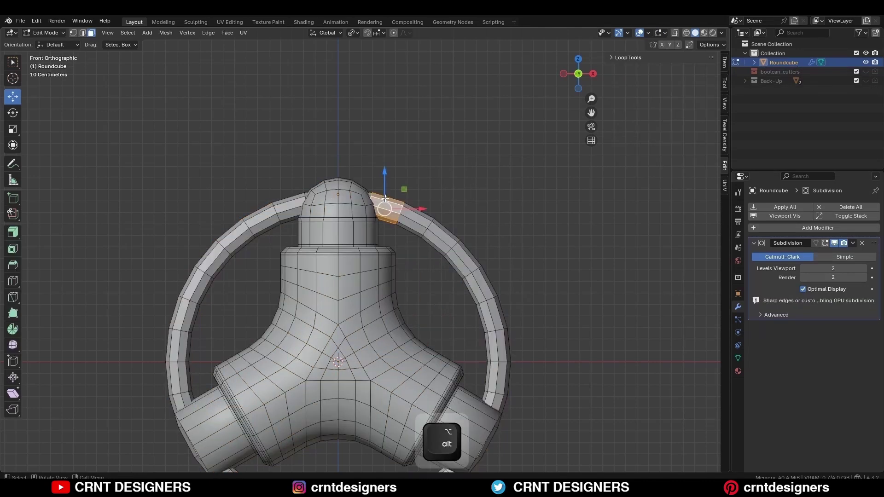
key(x)
click(373, 163)
scroll(374, 184, up, 1)
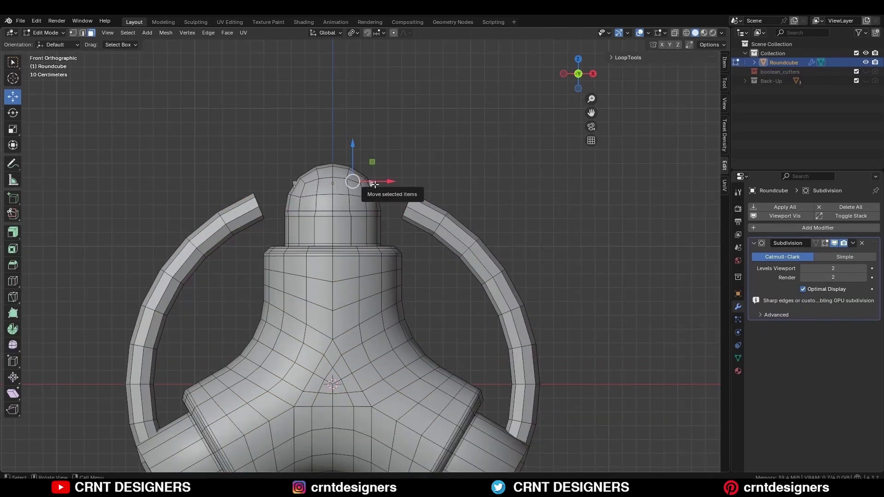
key(ctrl+plus)
key(x)
click(378, 184)
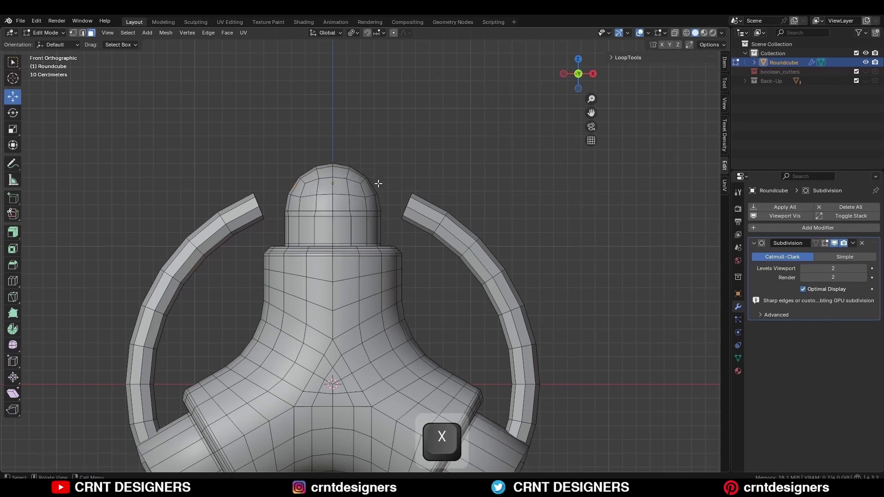
Shape the four dome faces beside the ring's cut end into a LoopTools circle, unflattened and with a 2.1° angle.
middle_drag(379, 184, 306, 219)
scroll(365, 198, up, 2)
scroll(382, 202, up, 3)
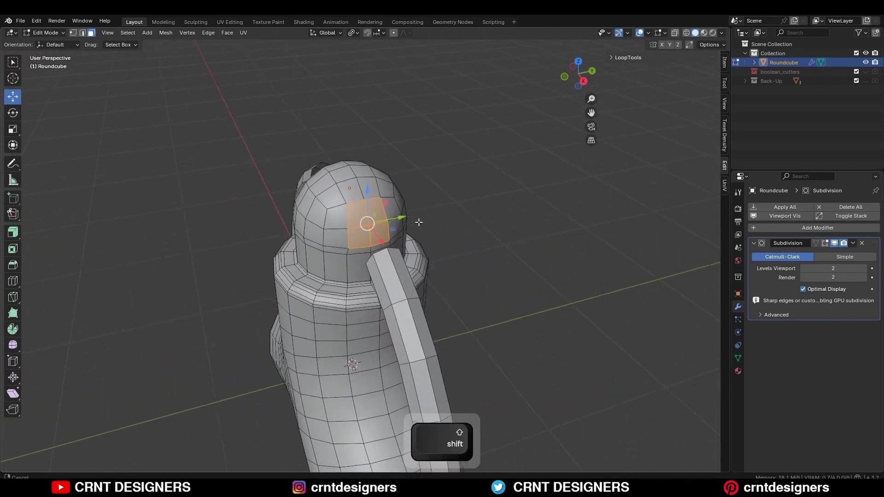
right_click(490, 194)
mouse_move(506, 170)
click(546, 181)
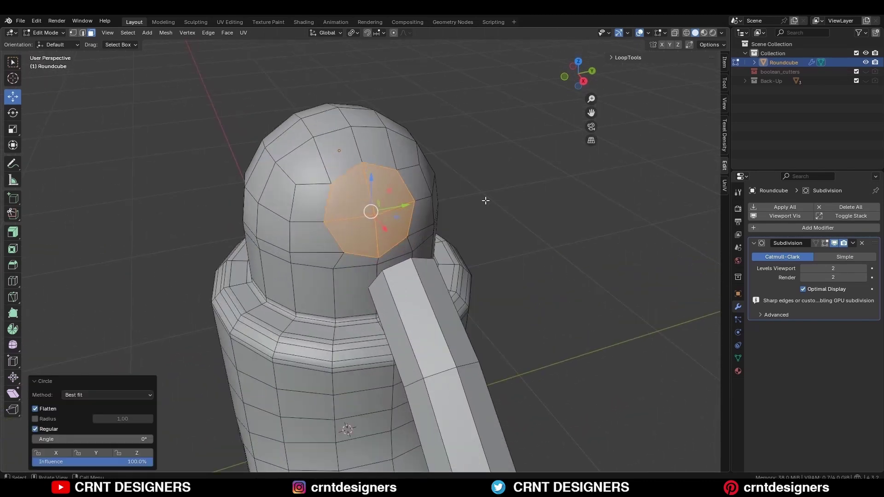
middle_drag(486, 200, 527, 197)
Inset the circular dome patch by about 0.07 m, dissolve its inner edges and delete the resulting face.
key(i)
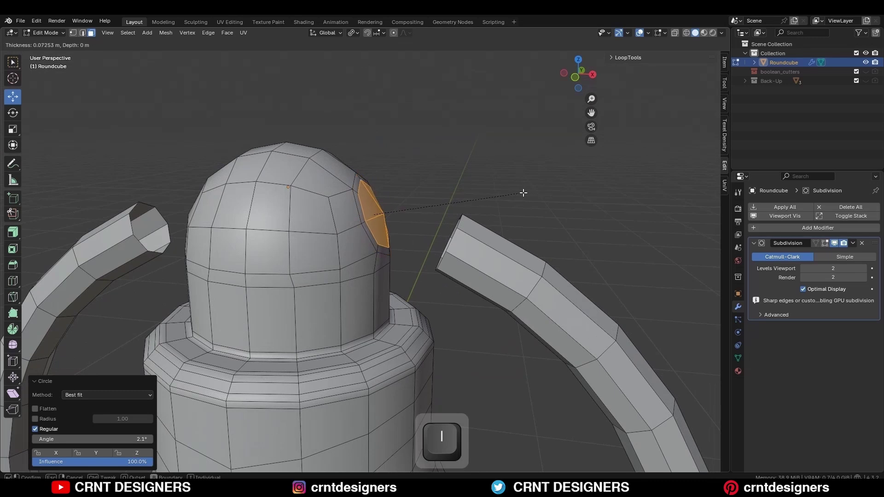
click(523, 193)
click(575, 77)
key(ctrl+x)
middle_drag(448, 200, 449, 258)
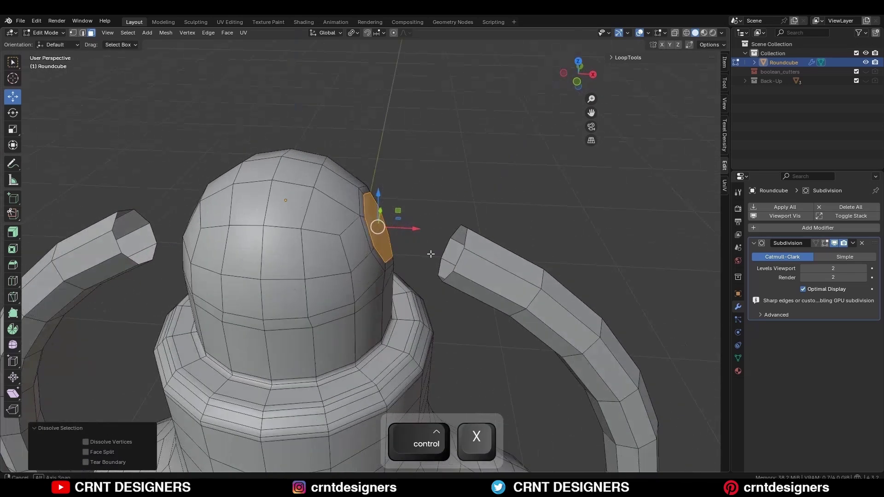
key(x)
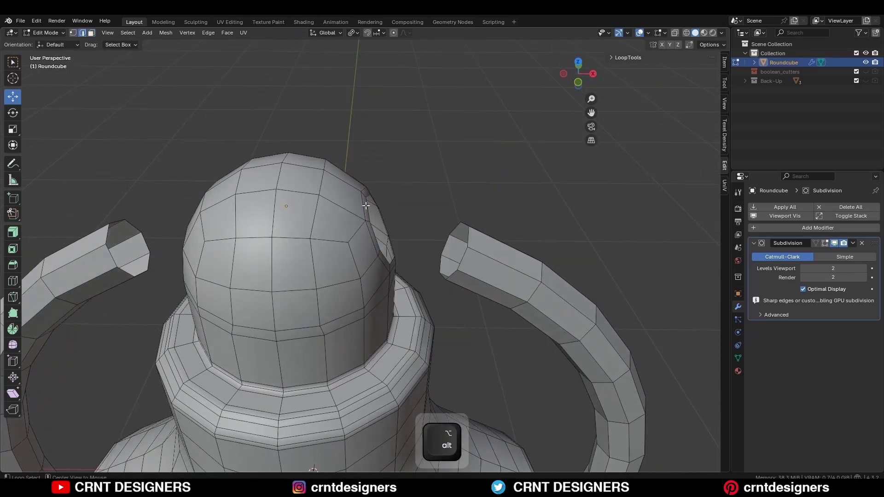
Bridge the dome opening to the ring's cut end and dissolve the extra edge loop at the dome.
right_click(493, 158)
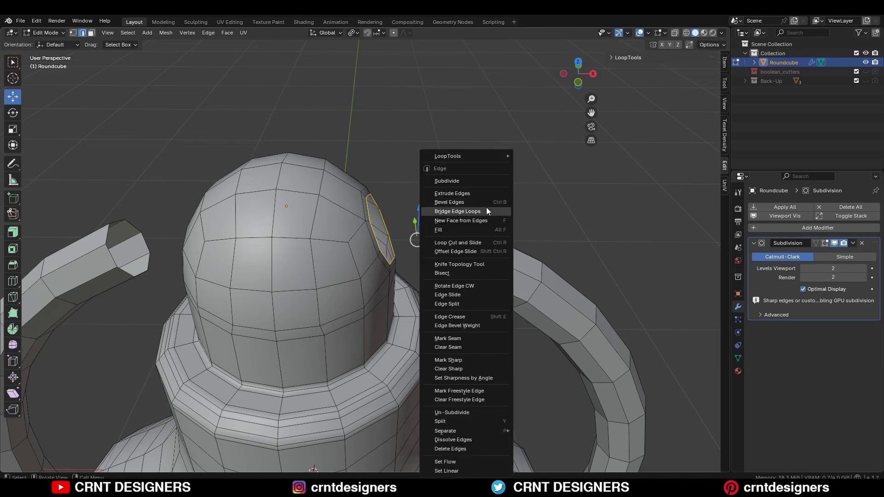
click(487, 208)
key(KP_1)
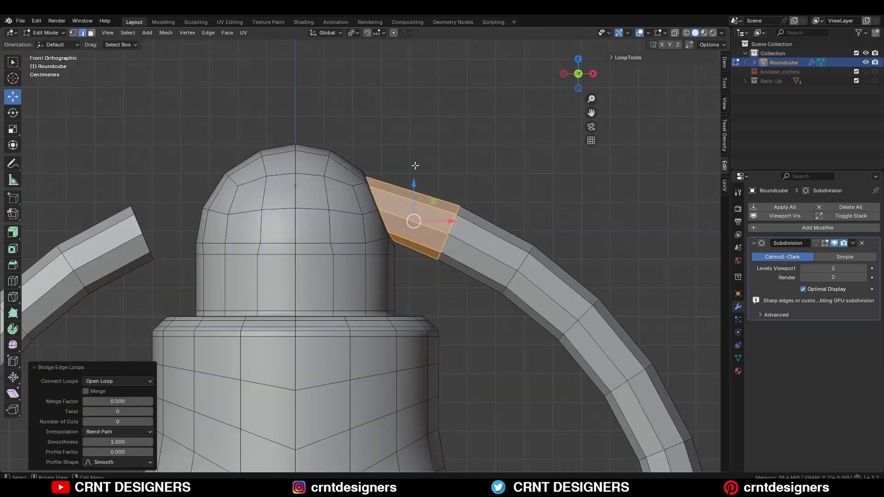
alt+click(378, 201)
key(ctrl+x)
Bevel the edge loop where the ring joins the dome.
middle_drag(438, 173, 355, 161)
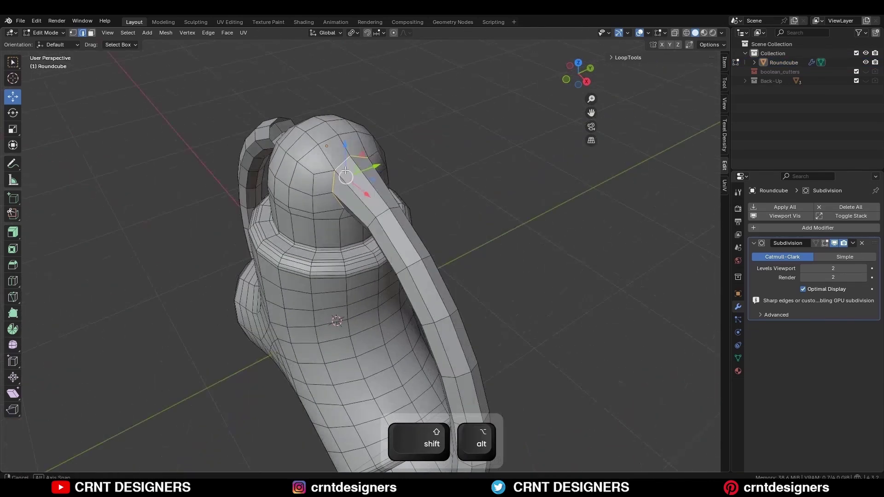
key(ctrl+b)
click(482, 174)
key(Tab)
key(Tab)
Slide the horizontal edge loop below the ring joint along the dome to even out the topology.
middle_drag(482, 177, 455, 158)
scroll(358, 194, up, 5)
alt+click(358, 204)
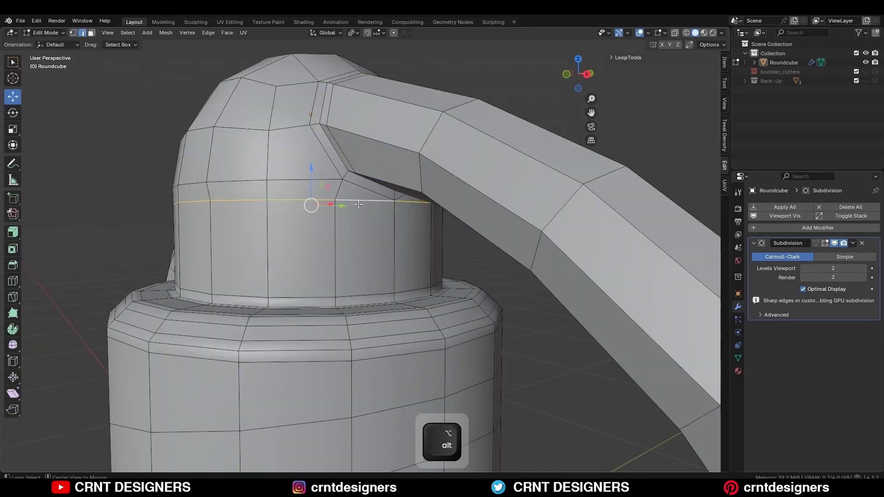
key(g)
key(g)
click(324, 184)
key(Tab)
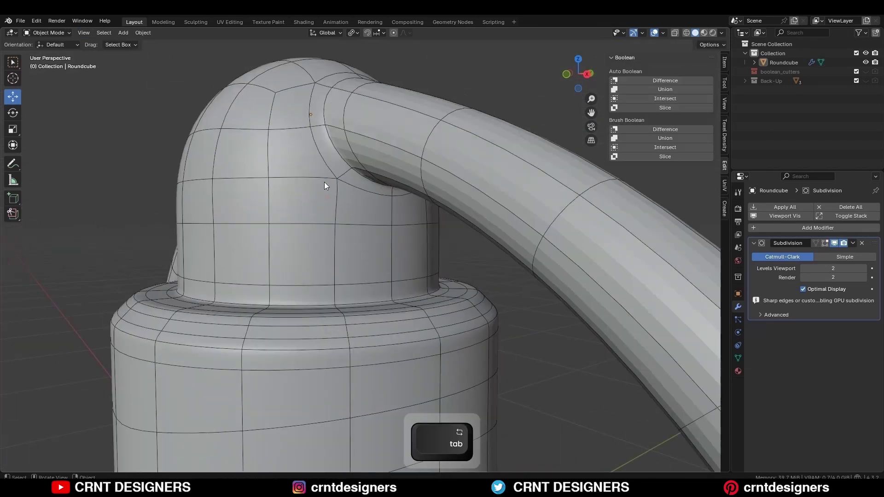
scroll(327, 183, down, 1)
middle_drag(327, 184, 383, 174)
Symmetrize the whole mesh from +X to -X to copy the ring joint to the dome's other side.
key(Tab)
key(a)
click(164, 34)
click(184, 166)
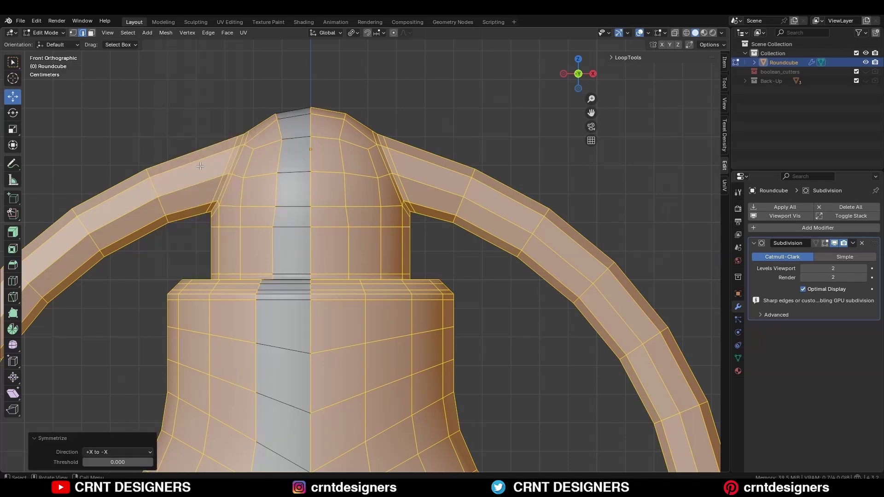
click(416, 99)
key(Tab)
click(417, 99)
Cut the upper leg from the lower legs by deleting a ring segment and the junction face strip, and symmetrize the mesh.
scroll(442, 220, down, 2)
shift+middle_drag(460, 295, 461, 235)
key(Tab)
scroll(460, 235, down, 3)
alt+click(468, 216)
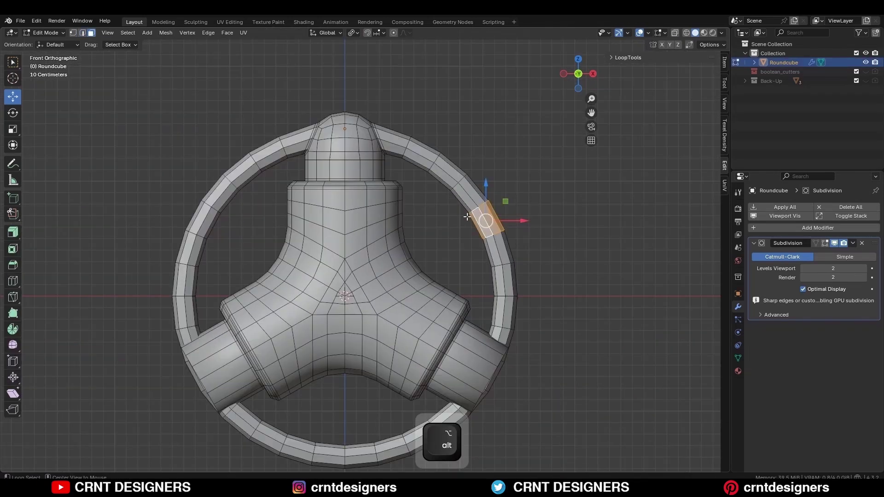
key(x)
click(412, 258)
key(a)
click(166, 33)
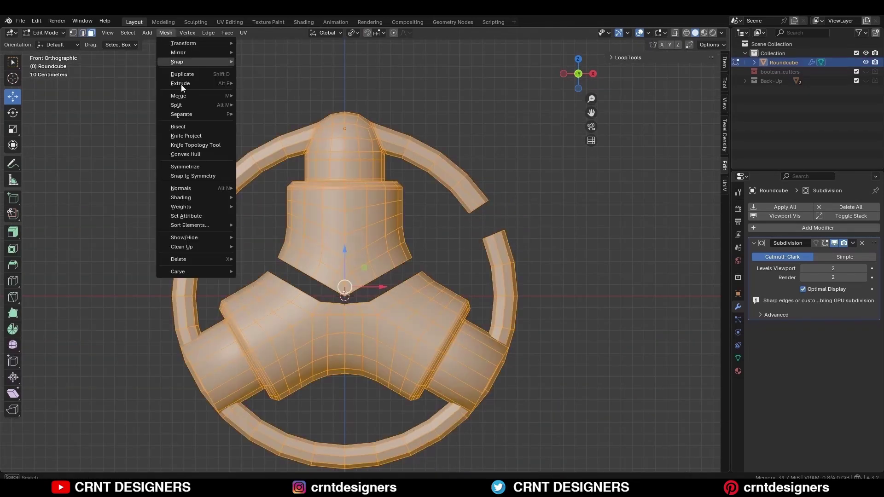
click(193, 156)
click(202, 166)
Select the complete upper leg with its two ring arcs and separate it into its own object.
key(3)
key(ctrl+KP_Add)
key(ctrl+KP_Add)
key(ctrl+KP_Add)
key(ctrl+KP_Add)
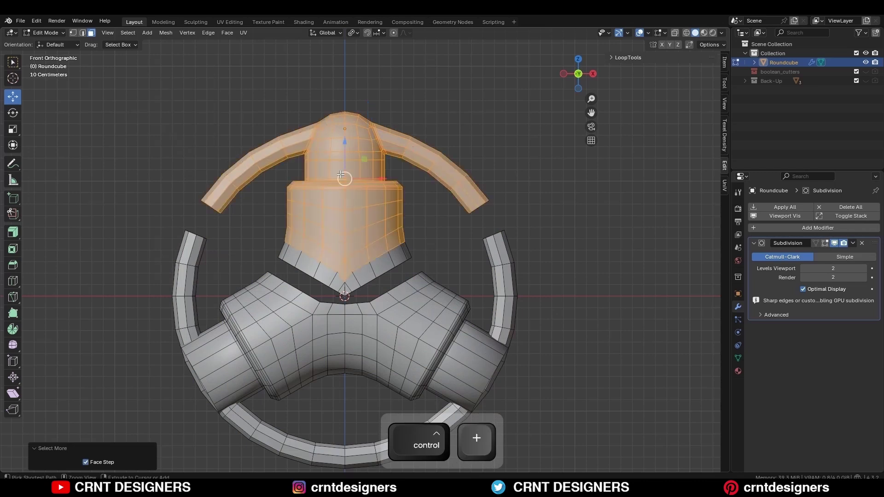
click(343, 174)
key(Tab)
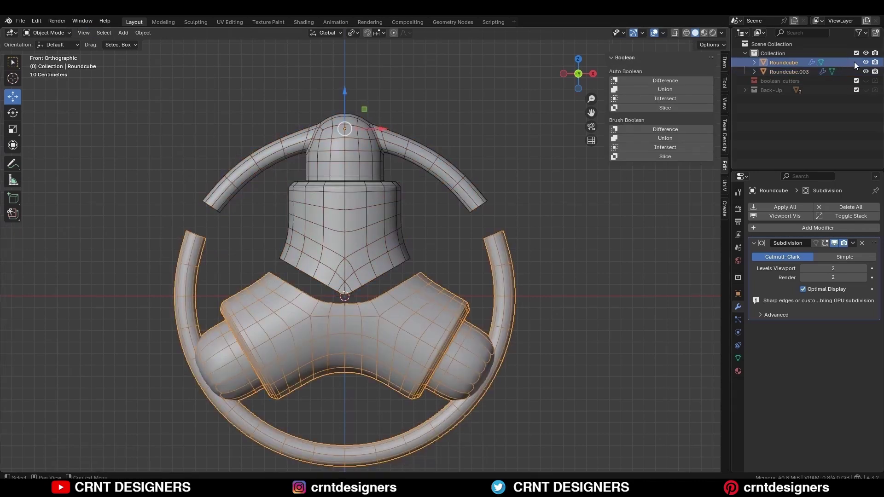
Hide the original body, duplicate the separated leg mesh and rotate the copy about the 3D cursor to the lower-right leg position.
click(865, 62)
click(391, 161)
key(Tab)
key(a)
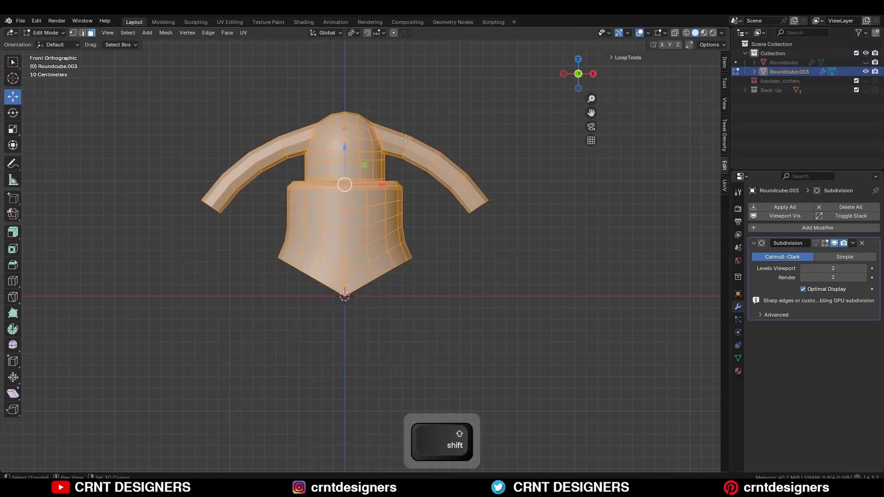
key(shift+d)
key(r)
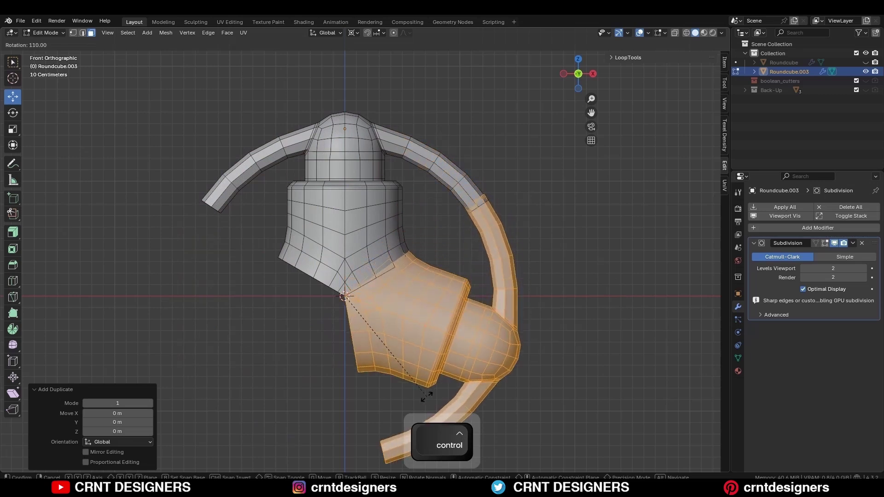
click(457, 237)
Duplicate the leg again and rotate the copy about the 3D cursor to the lower-left leg position.
key(shift+d)
right_click(469, 170)
shift+middle_drag(457, 237, 468, 215)
key(r)
ctrl+click(344, 302)
click(551, 158)
Bridge the two open ring ends across the gap on the ring's upper right.
scroll(473, 190, up, 1)
key(2)
scroll(468, 215, up, 1)
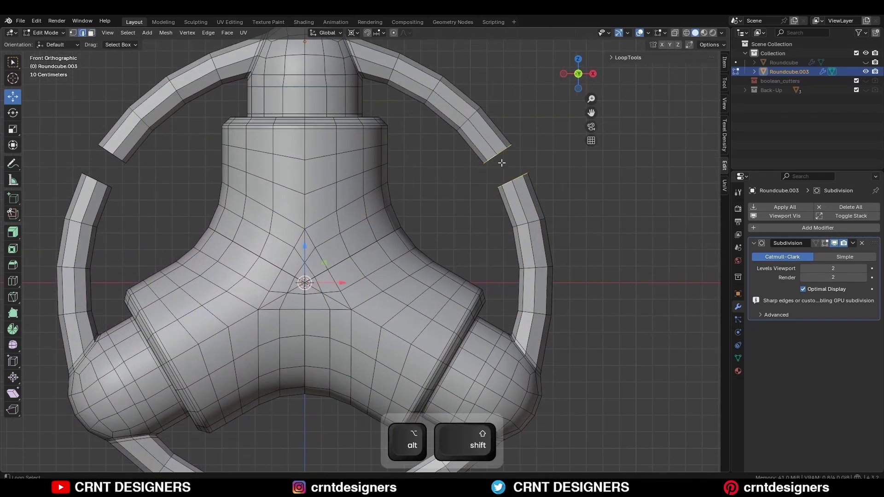
key(ctrl+e)
click(538, 202)
Add a centred edge loop to the upper-right bridge and dissolve the neighbouring edge loops.
shift+middle_drag(539, 245, 508, 243)
key(ctrl+r)
click(489, 157)
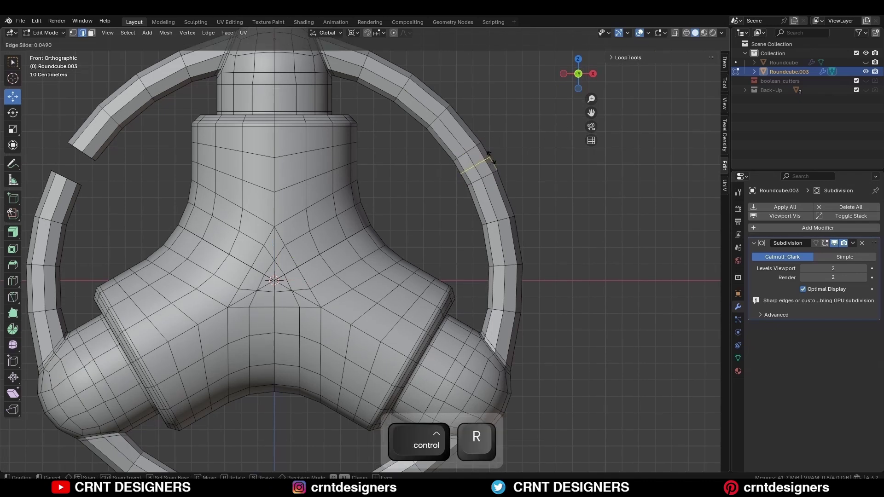
right_click(489, 157)
alt+click(475, 148)
key(ctrl+x)
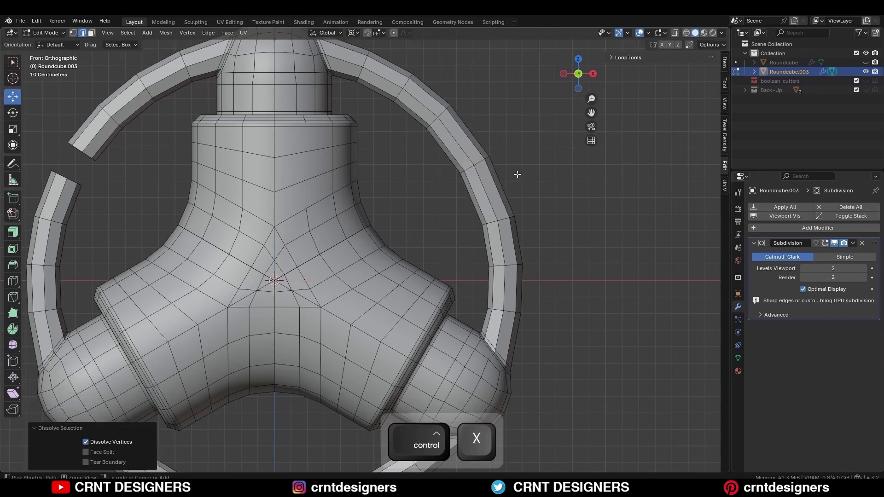
Bridge the two open ring ends across the gap at the bottom of the ring.
alt+middle_click(320, 368)
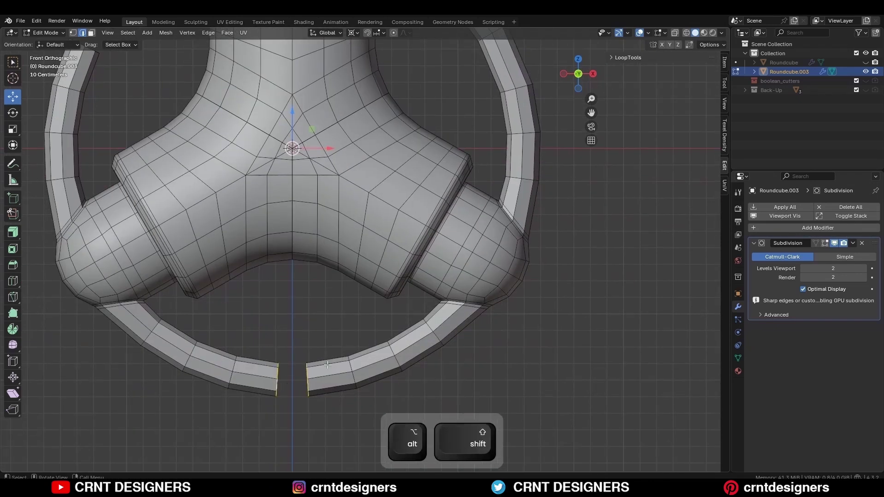
right_click(332, 327)
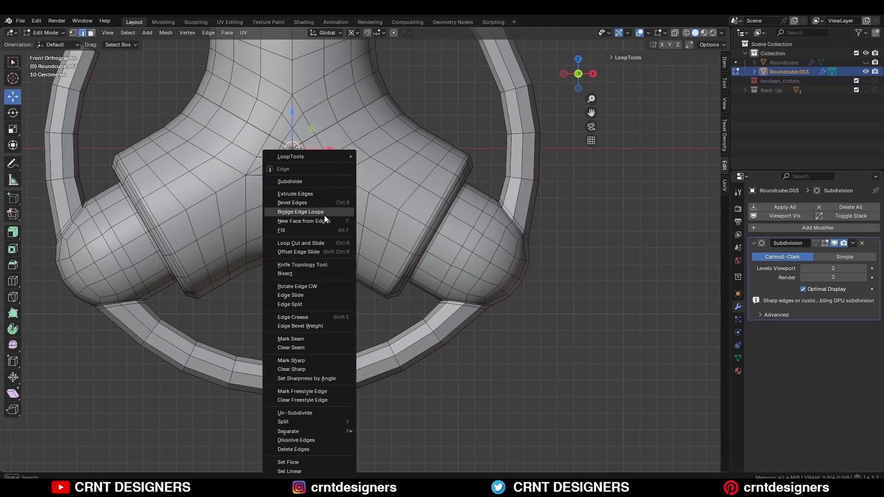
click(326, 218)
Add a centred edge loop to the bottom bridge and dissolve the two edge loops beside it.
key(ctrl+r)
click(299, 372)
right_click(299, 372)
alt+click(308, 374)
alt+shift+click(278, 373)
key(ctrl+x)
scroll(401, 307, down, 4)
shift+middle_drag(410, 223, 428, 271)
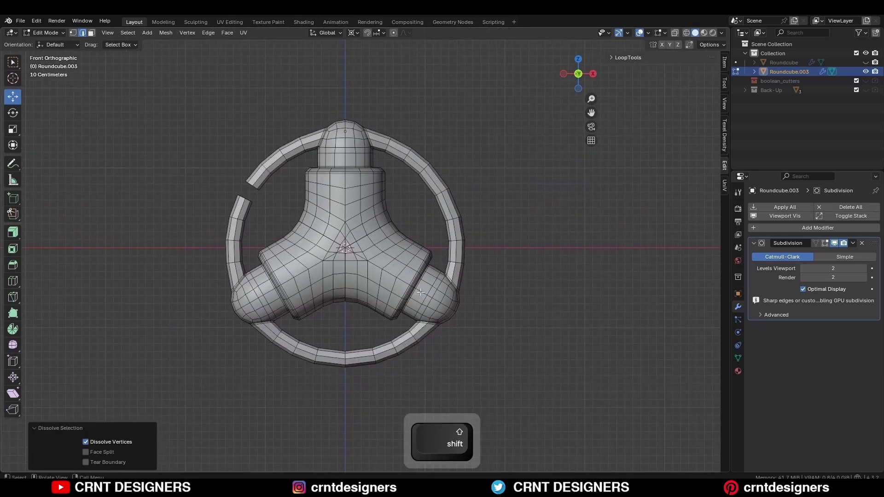
Symmetrize the whole mesh from +X to -X and merge its overlapping vertices by distance at 0.0001 m.
key(a)
key(ctrl+z)
click(169, 34)
click(192, 169)
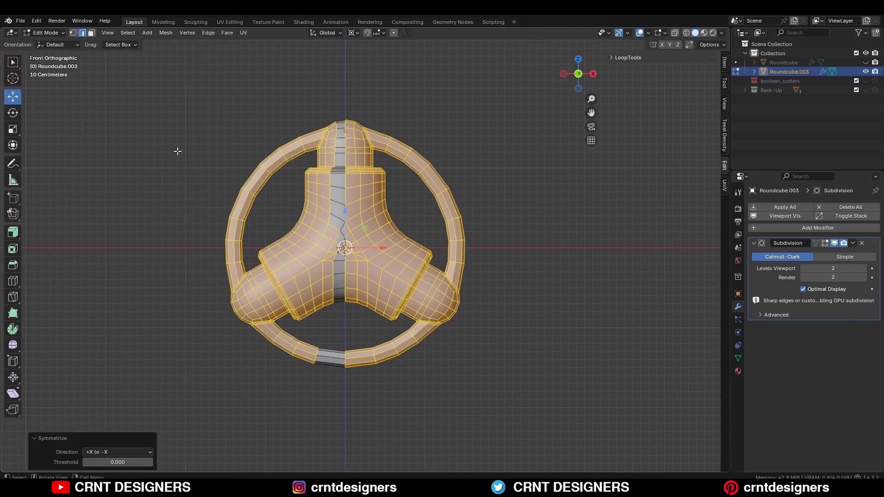
key(a)
key(m)
click(473, 164)
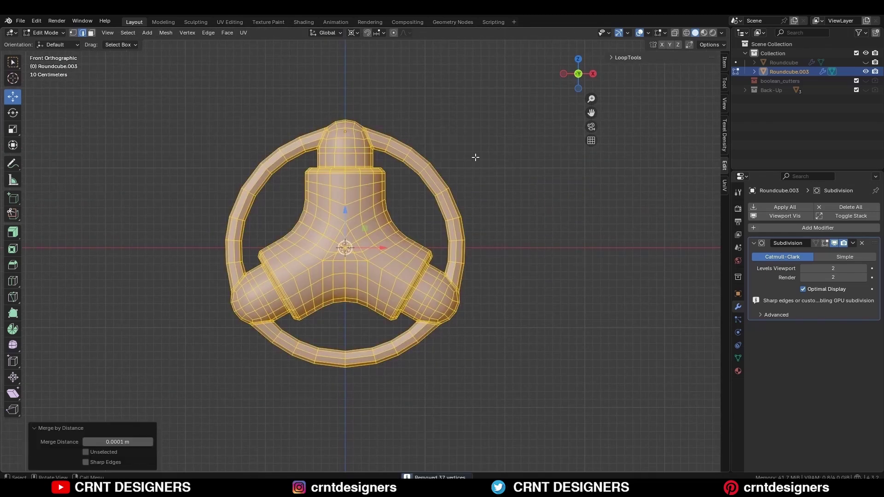
Delete the face loops around the right-hand opening between the ring and the pipe legs.
key(Home)
key(alt+a)
scroll(484, 219, up, 5)
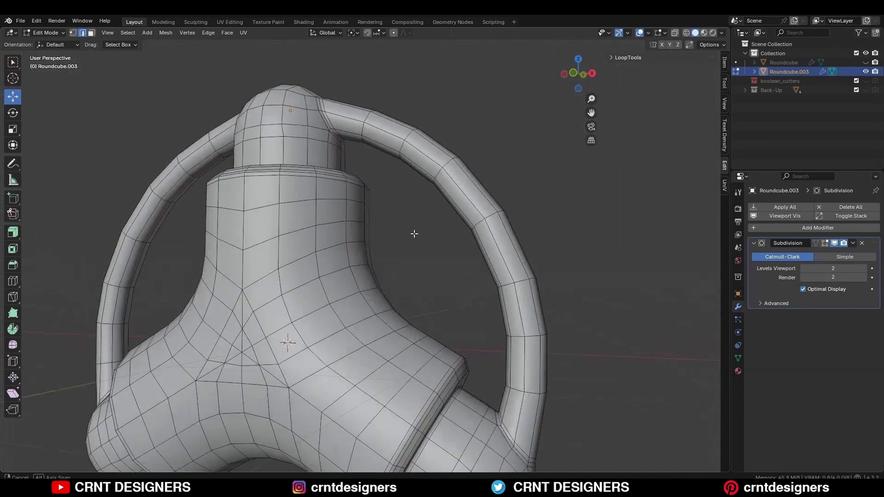
middle_drag(415, 233, 383, 207)
alt+click(341, 225)
alt+shift+click(360, 208)
key(x)
click(360, 207)
Flatten the opening's front boundary loop by scaling it to 0 along Y and nudge it slightly forward.
key(2)
alt+click(323, 216)
key(KP_3)
key(s)
key(y)
key(0)
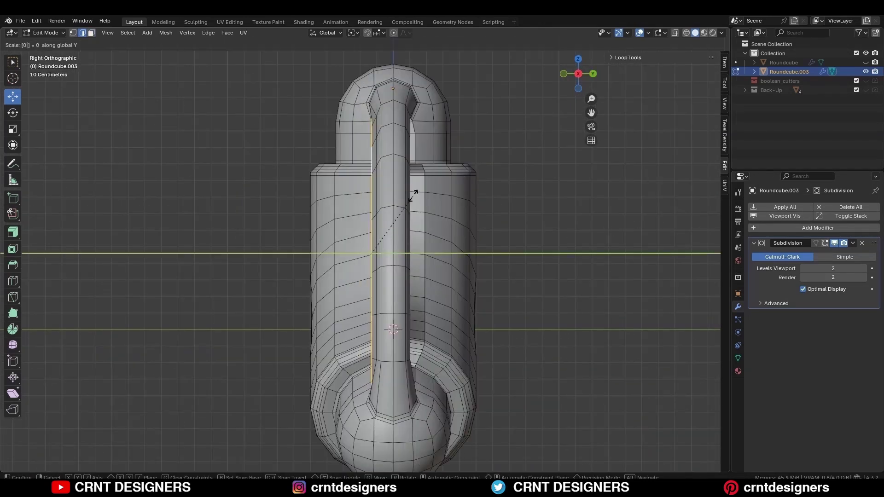
key(Return)
drag(396, 251, 392, 250)
Fill the flattened boundary with a face and inset it by about 0.05 m.
middle_drag(391, 250, 531, 230)
key(f)
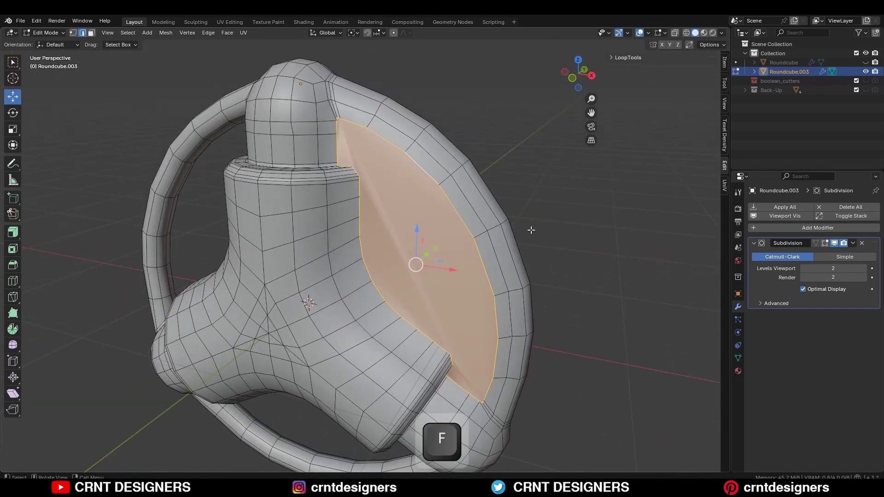
scroll(459, 191, up, 4)
key(i)
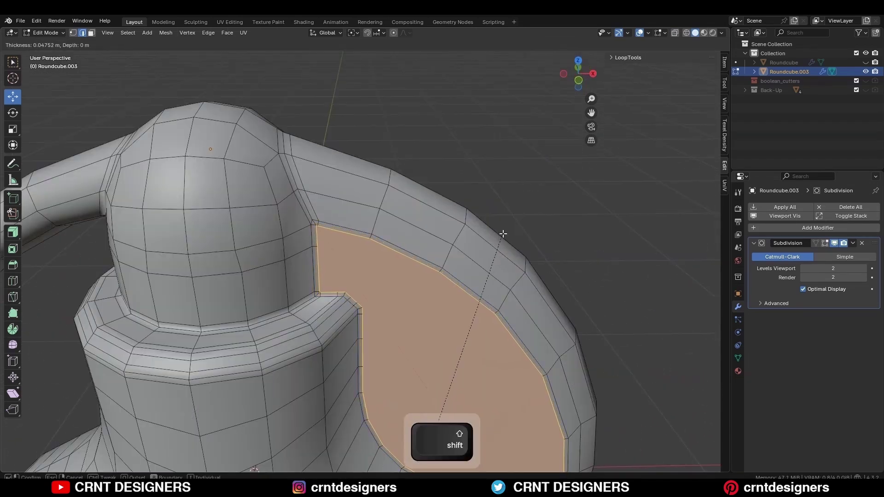
click(502, 234)
Merge the inset's crowded vertices At Center at the upper corner where the dome meets the ring.
click(582, 79)
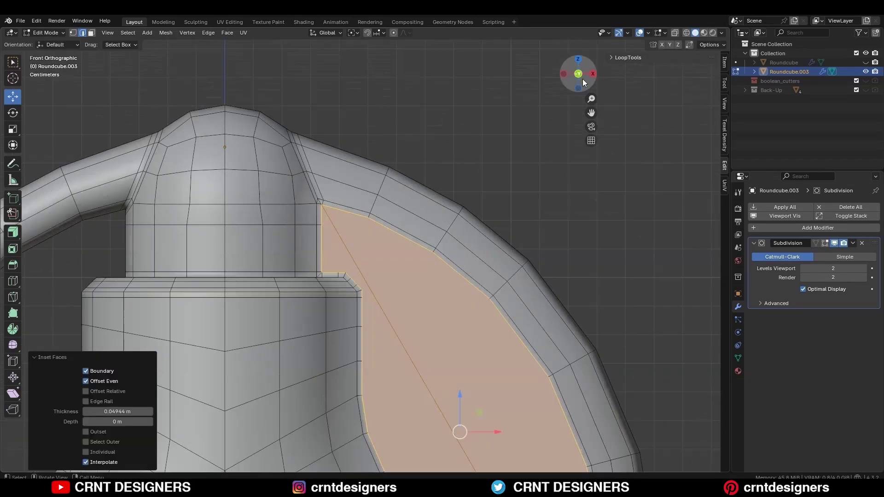
scroll(356, 246, up, 3)
key(1)
scroll(355, 246, up, 2)
key(b)
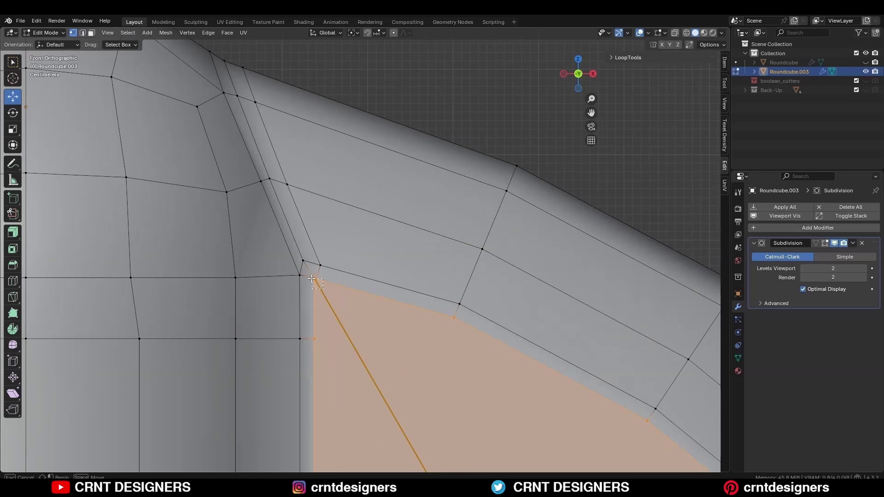
key(m)
click(322, 238)
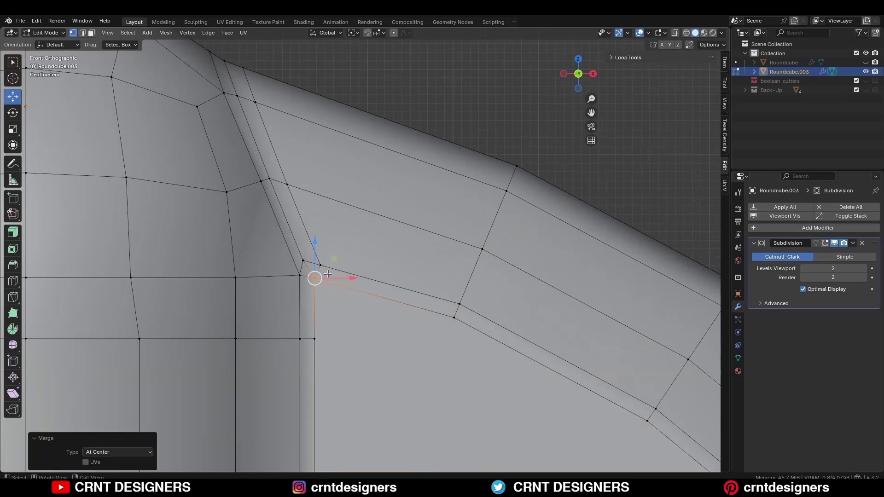
Merge the inset's corner vertices At Center where the panel meets the base of the dome above the collar.
shift+middle_drag(334, 347, 341, 172)
scroll(341, 172, up, 1)
drag(302, 330, 337, 280)
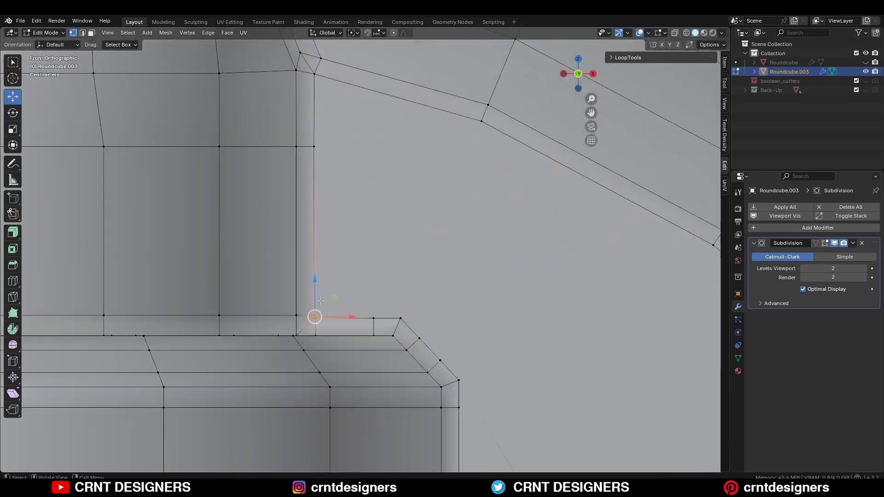
key(m)
click(337, 280)
Knife an edge straight across the panel from the pipe leg's curved edge to the ring's inner edge.
scroll(364, 252, down, 3)
shift+middle_drag(365, 252, 277, 104)
scroll(276, 104, down, 4)
key(k)
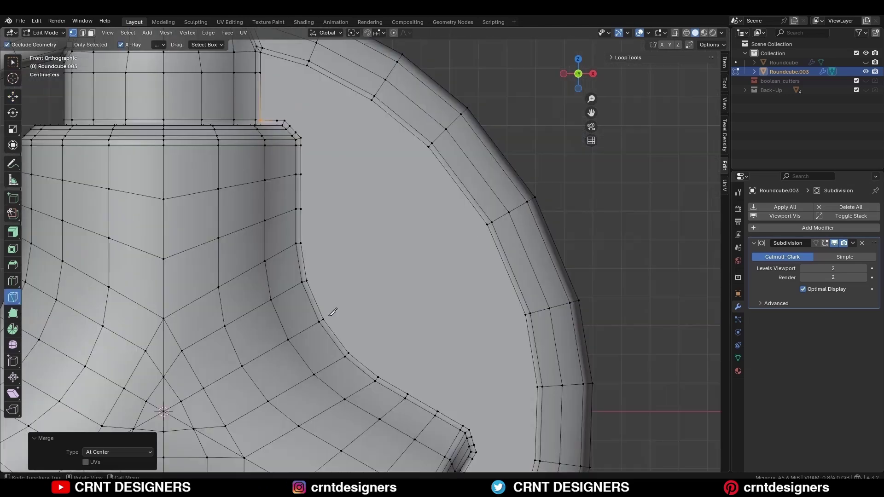
click(490, 223)
key(space)
Select the edge path along the ring's front face beside the panel and apply Set Flow to smooth it.
scroll(474, 230, down, 5)
middle_drag(474, 230, 423, 242)
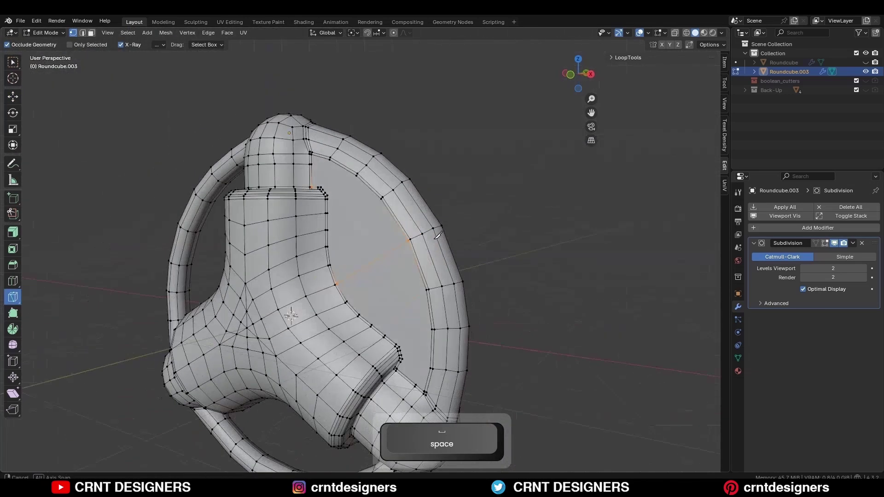
shift+click(411, 235)
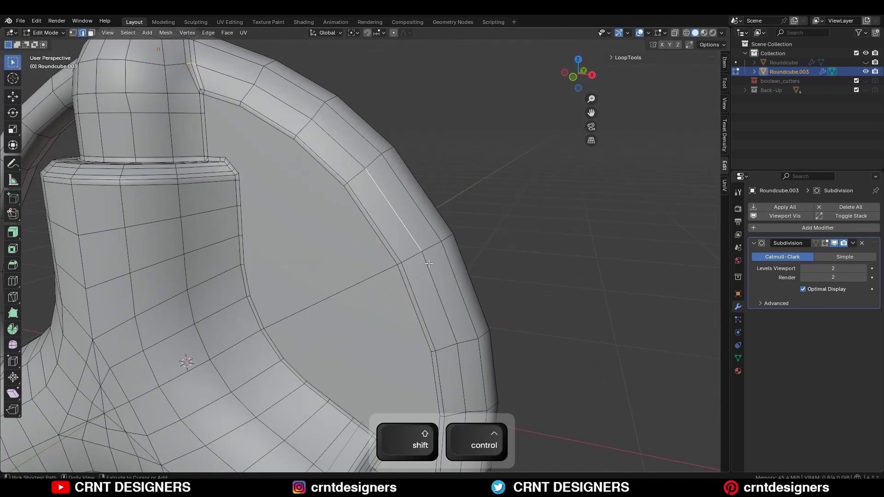
ctrl+shift+click(429, 264)
ctrl+shift+click(246, 83)
right_click(486, 219)
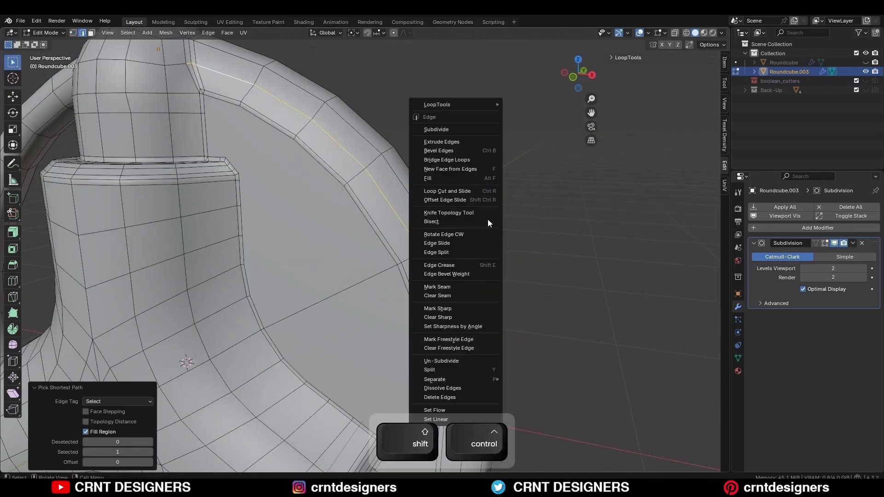
click(464, 411)
Knife a row of edges across the panel following the ring's inner curve, from the dome's side down toward the lower leg.
middle_drag(240, 177, 253, 170)
scroll(253, 170, up, 1)
shift+middle_drag(253, 170, 381, 263)
scroll(380, 263, up, 1)
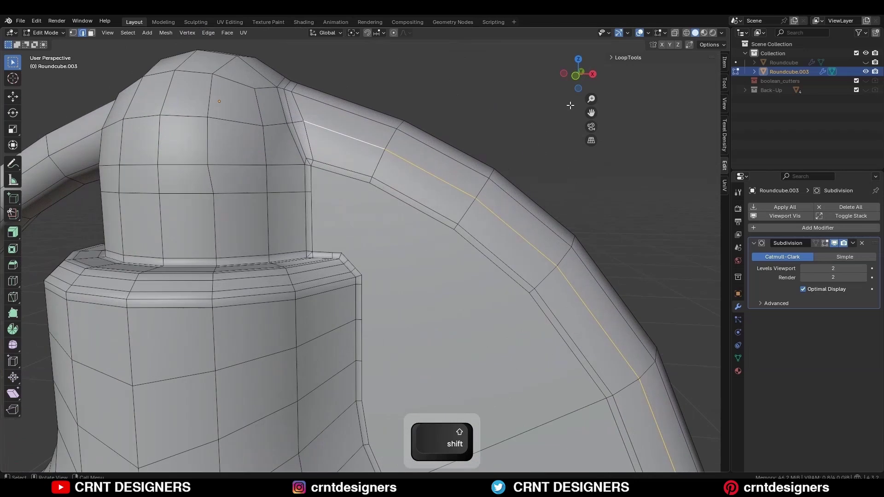
click(576, 76)
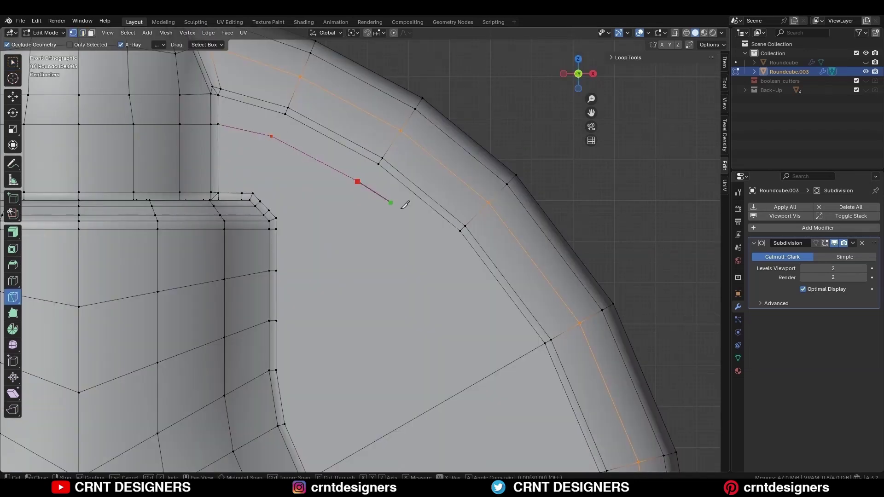
click(517, 359)
scroll(516, 359, down, 3)
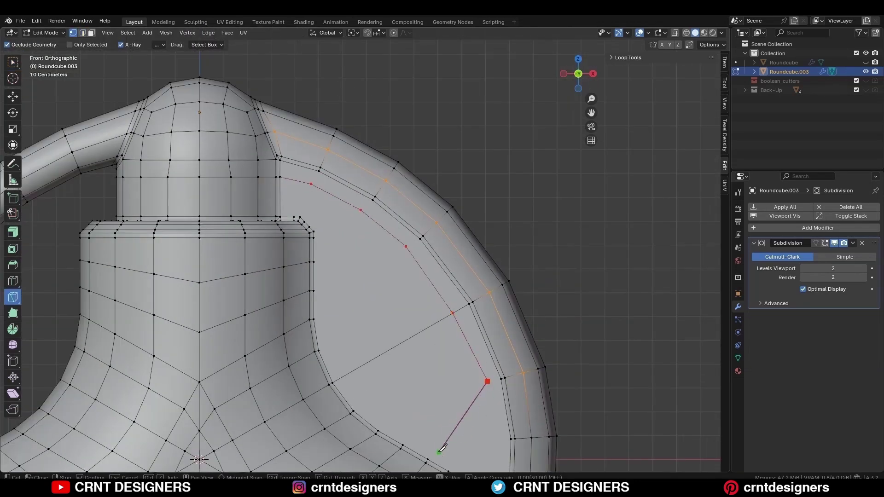
key(space)
Connect the new row's upper vertices to the matching vertices on the ring's inner edge with knife cuts.
scroll(364, 247, up, 3)
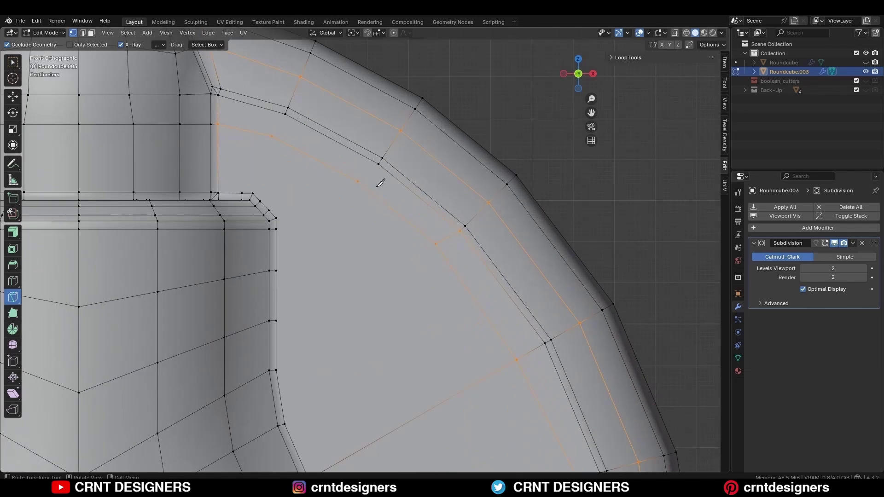
click(378, 164)
key(space)
click(271, 137)
click(285, 114)
key(space)
Move the three upper vertices of the new panel row slightly outward to even out its curve along the ring.
key(c)
click(277, 140)
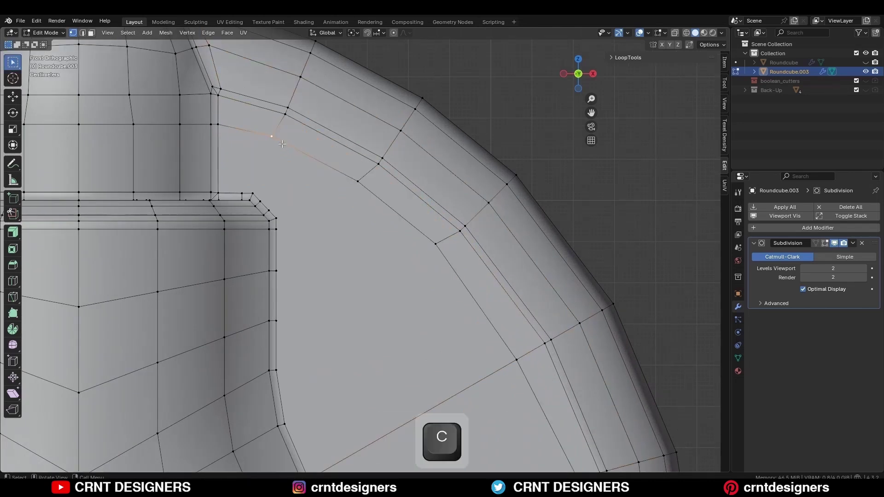
key(g)
click(282, 144)
click(360, 181)
key(g)
click(365, 184)
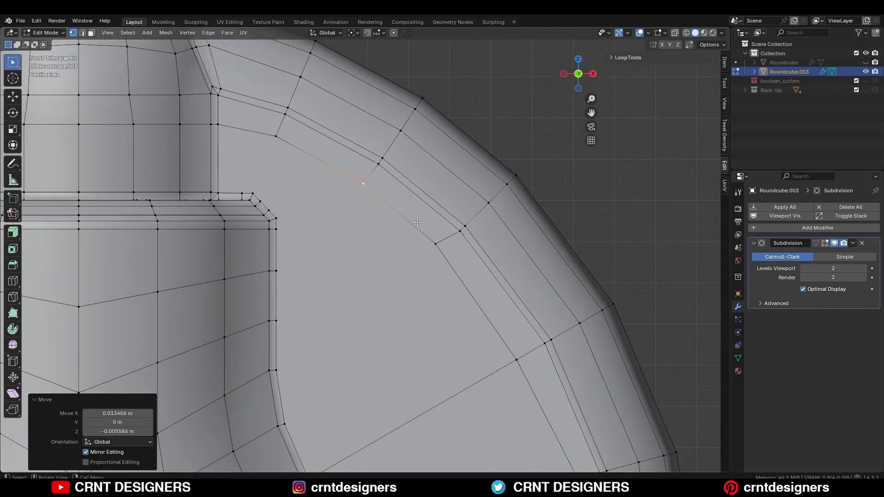
click(442, 246)
key(g)
click(448, 250)
Knife three edges from the panel row's upper vertices across to the collar corner and the pipe leg's edge.
shift+middle_drag(449, 152, 462, 226)
key(5)
click(288, 211)
click(264, 267)
key(space)
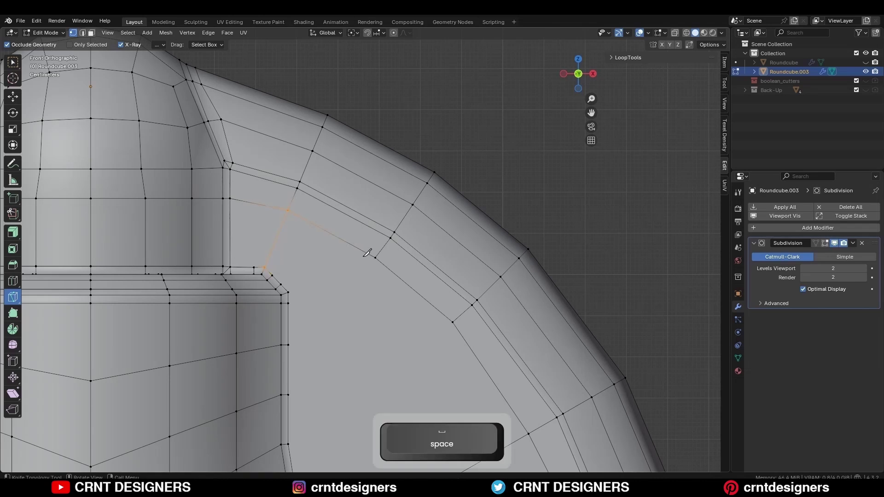
click(375, 258)
click(288, 292)
key(space)
shift+middle_drag(450, 324, 453, 244)
click(455, 241)
click(290, 313)
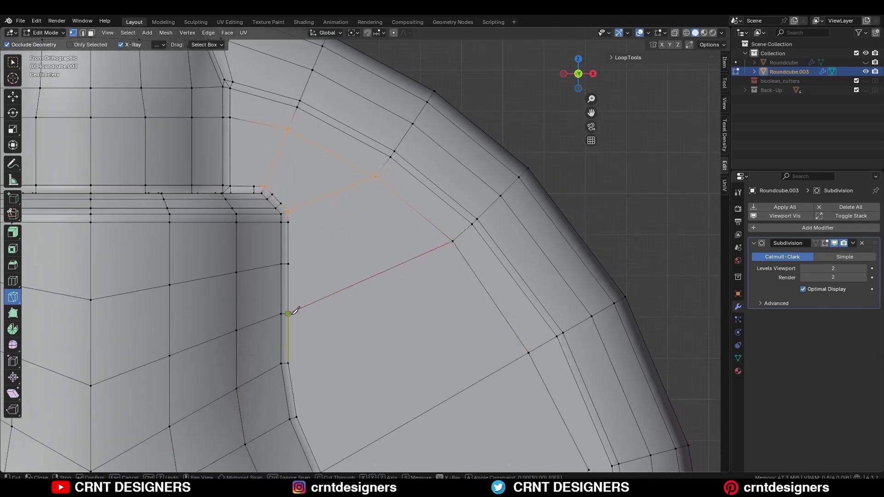
key(space)
Add a loop cut around the lower dome and extend it through the middle of the panel with a knife cut.
key(ctrl+r)
click(257, 143)
right_click(257, 144)
key(1)
click(264, 143)
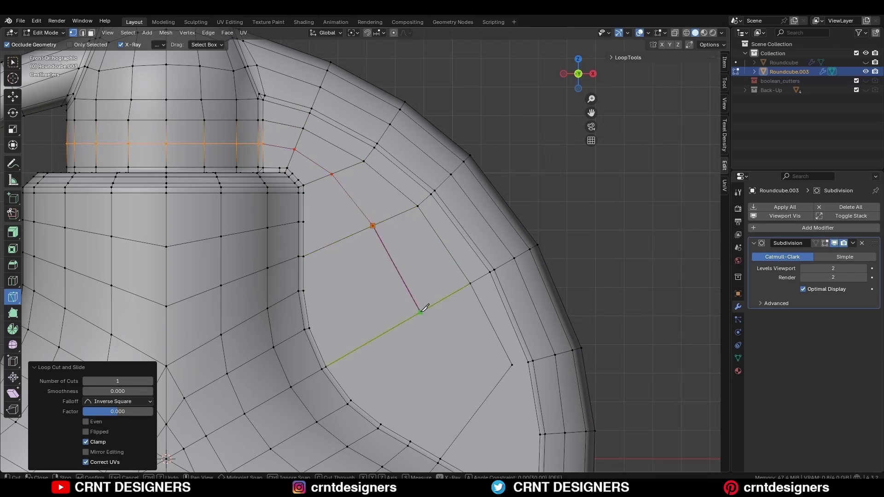
key(Return)
Knife diagonal edges from the panel's middle row to the unconnected vertices along the pipe leg's edge.
shift+middle_drag(424, 307, 401, 261)
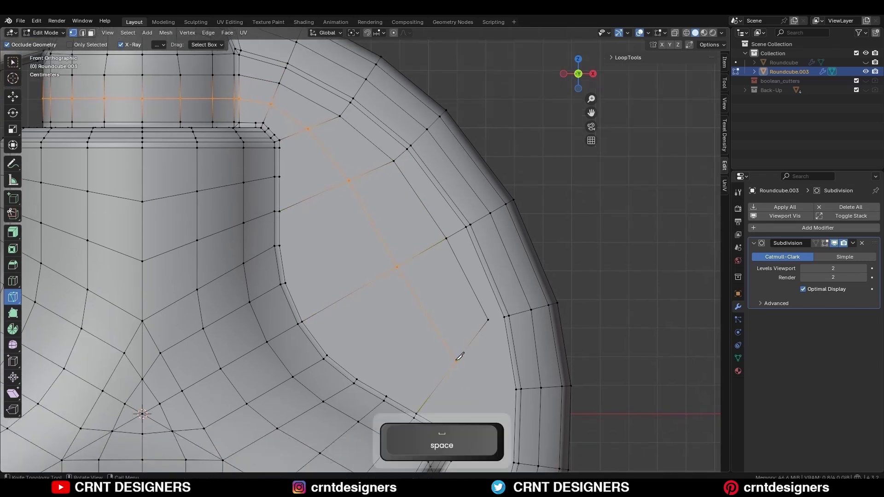
shift+middle_drag(456, 361, 455, 384)
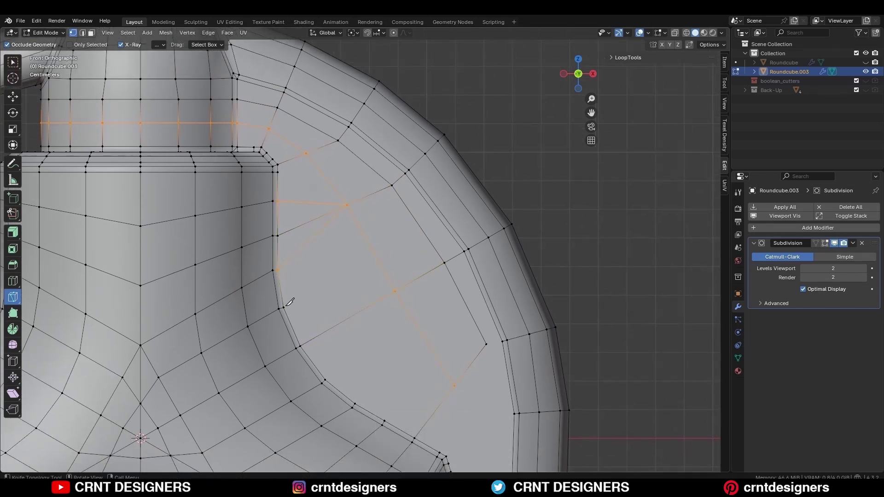
click(325, 380)
key(space)
Knife short edges from the panel's middle row to the unconnected vertices around the collar corner.
shift+middle_drag(377, 218, 434, 339)
scroll(434, 339, up, 2)
click(283, 277)
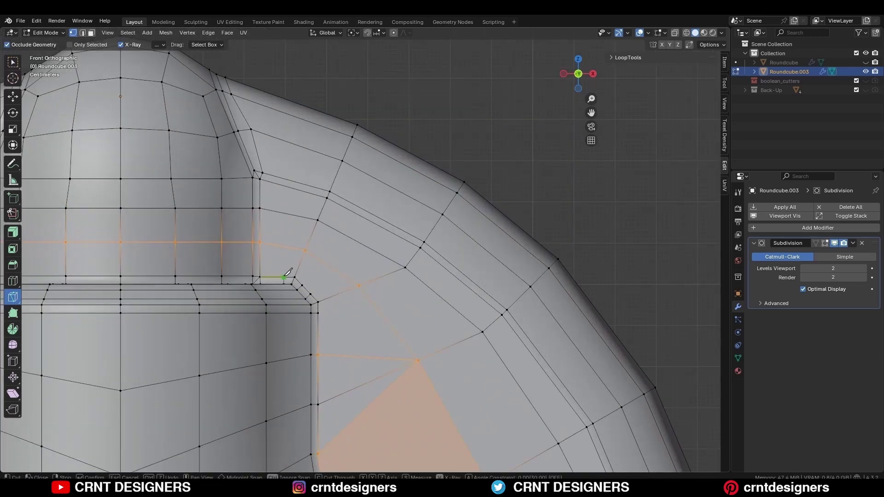
click(319, 314)
key(space)
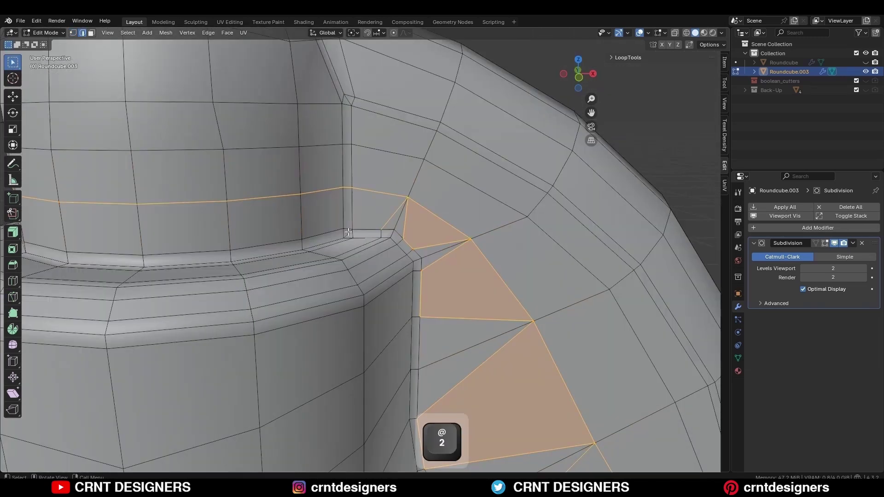
Dissolve the short diagonal edges at the upper and lower corners where the dome meets the panel.
click(348, 232)
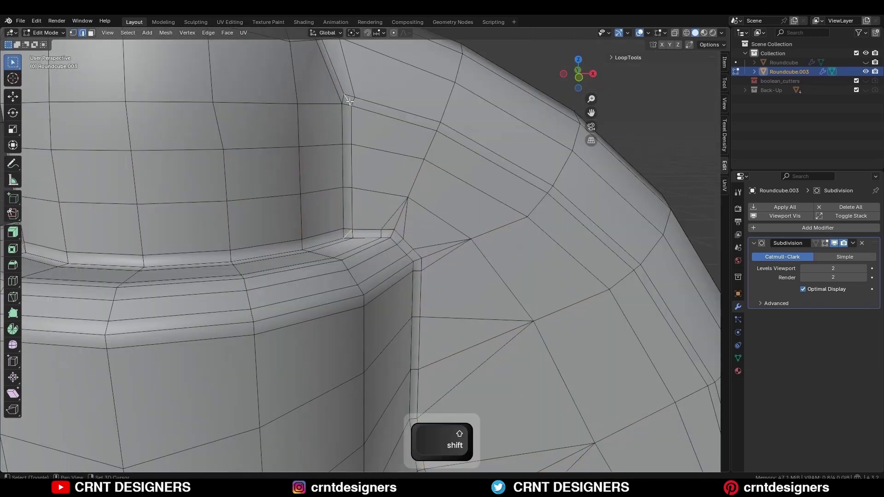
key(ctrl+x)
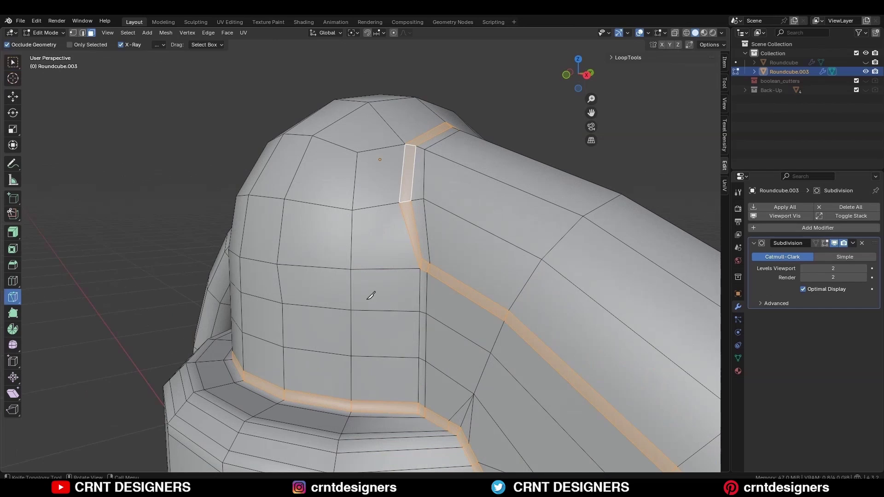
Knife a vertical support edge down the dome's side beside the panel, join it to the upper corner, and dissolve the surplus edges.
key(KP_3)
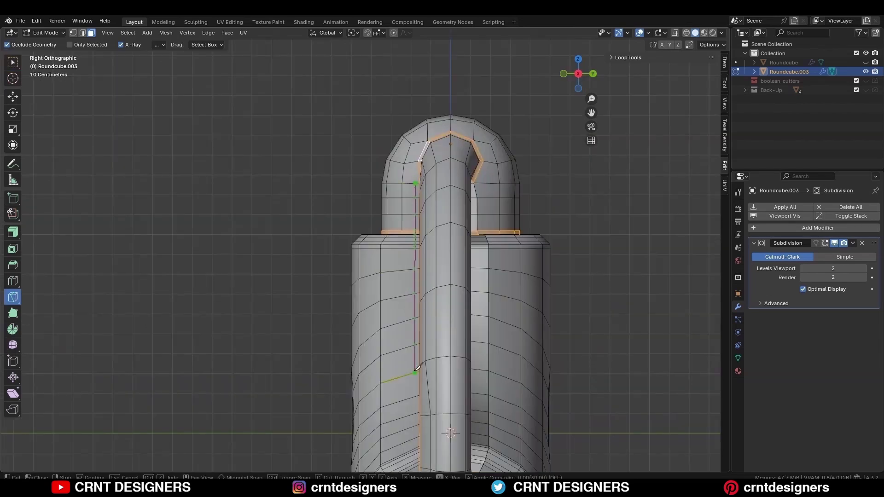
key(space)
middle_drag(418, 395, 369, 226)
scroll(392, 337, up, 4)
middle_drag(368, 226, 337, 240)
scroll(405, 225, up, 3)
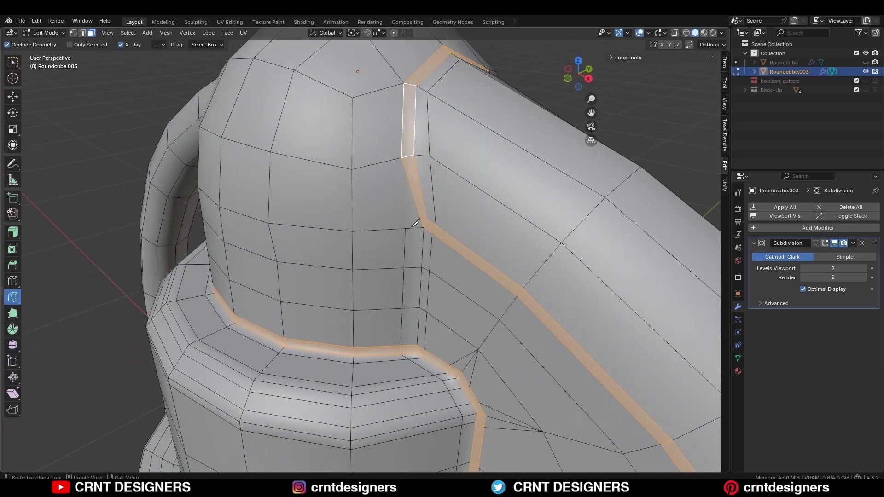
key(space)
middle_drag(421, 229, 347, 235)
key(ctrl+x)
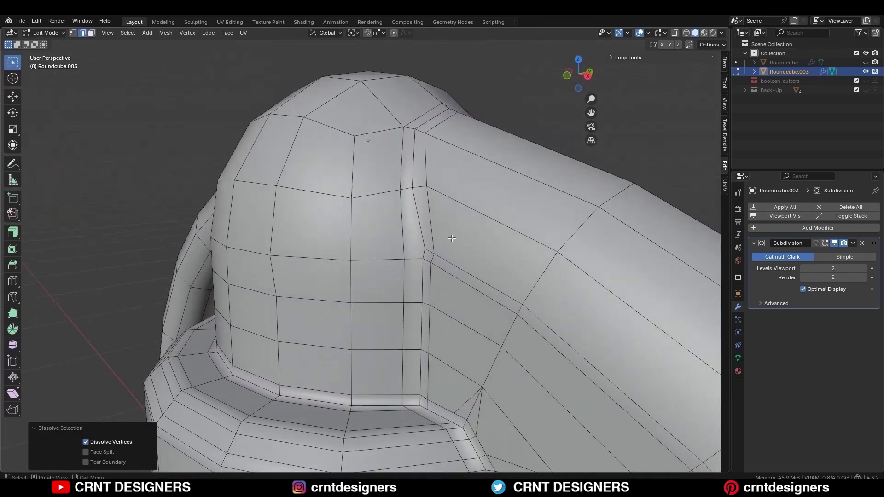
Insert an edge loop around the dome just above the panel's upper corner and connect its end to that corner.
key(ctrl+r)
drag(345, 232, 351, 254)
key(1)
click(418, 247)
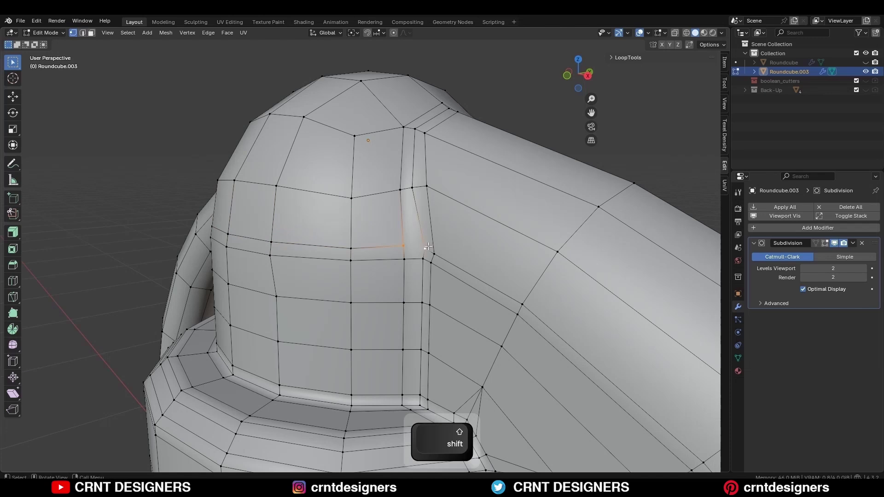
middle_drag(432, 251, 396, 241)
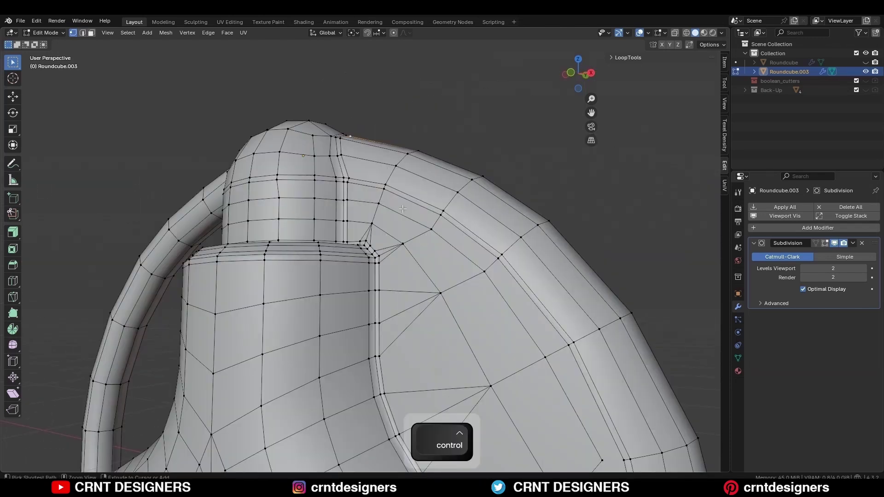
Add a loop cut through the panel band beside the ring, and symmetrize the whole mesh from front to back.
key(ctrl+r)
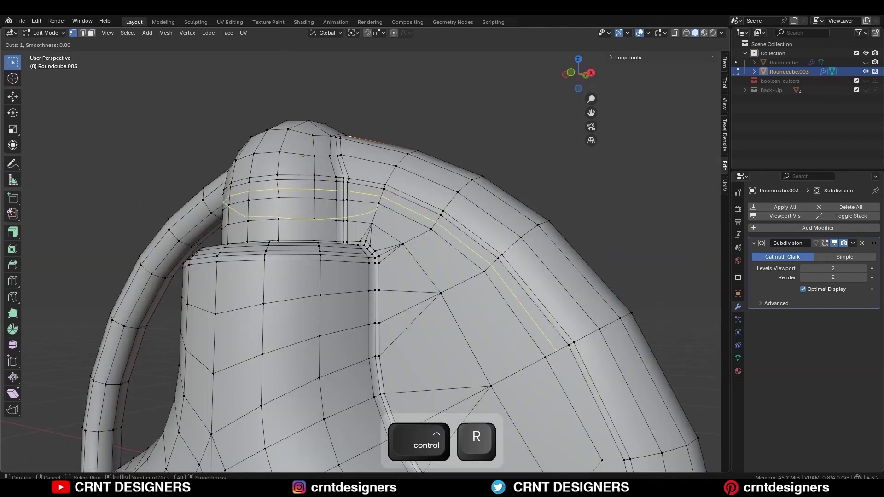
click(381, 193)
scroll(441, 148, down, 2)
key(a)
middle_drag(442, 148, 356, 182)
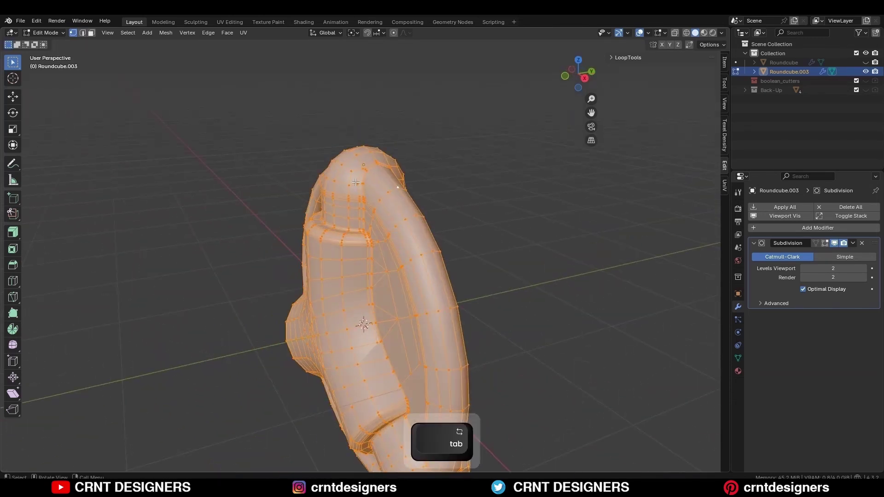
click(166, 34)
click(177, 166)
click(462, 234)
Select the center strip, the right-hand leg, and the panel and ring faces below the diagonal edge, and delete those faces.
middle_drag(466, 234, 509, 243)
alt+shift+click(324, 348)
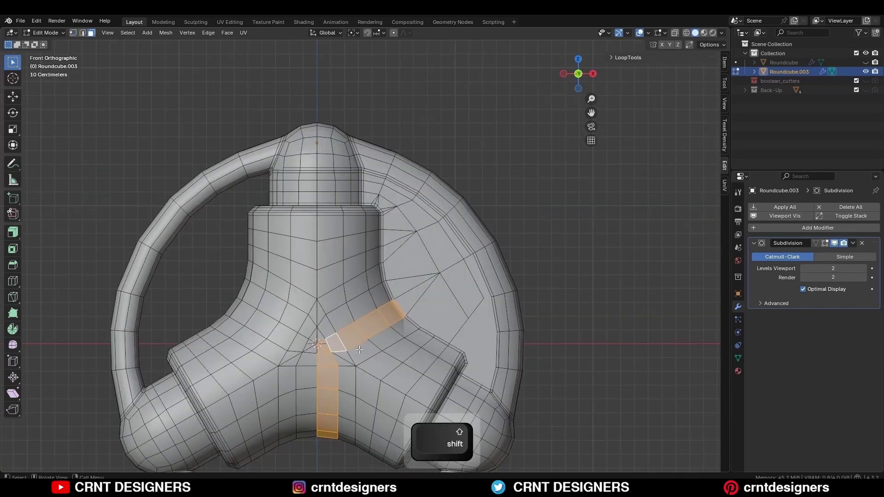
key(alt+z)
scroll(359, 350, up, 3)
shift+middle_drag(359, 350, 419, 316)
shift+drag(350, 304, 365, 318)
scroll(510, 230, down, 2)
shift+drag(509, 231, 412, 324)
shift+middle_drag(411, 297, 412, 253)
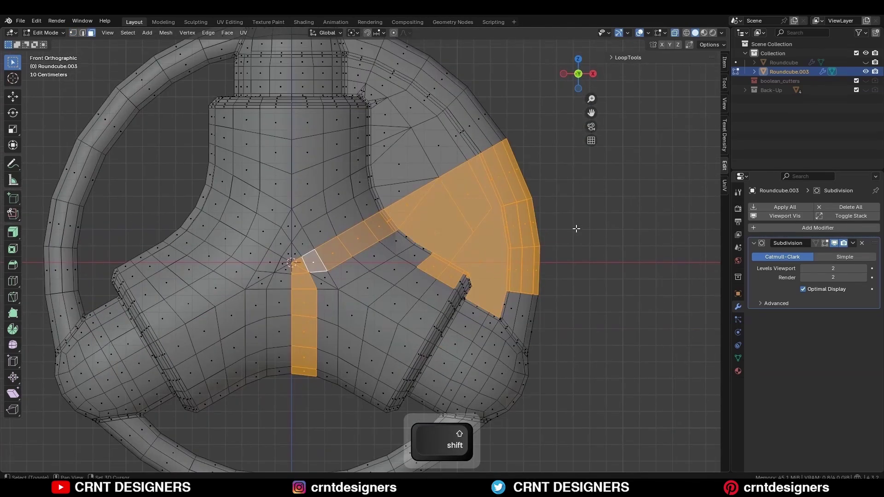
scroll(576, 229, down, 3)
shift+drag(511, 240, 380, 396)
key(x)
click(507, 241)
key(alt+z)
Symmetrize the trimmed mesh from its right half to the left and delete the edges linking the top segment to the lower remnants.
middle_drag(379, 233, 466, 209)
scroll(466, 209, up, 3)
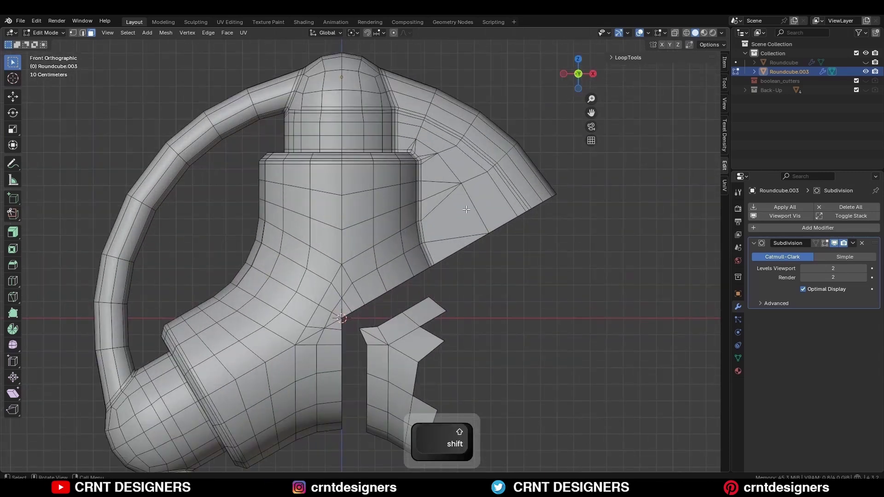
key(a)
scroll(396, 285, down, 2)
shift+middle_drag(396, 322, 383, 307)
key(2)
key(x)
click(383, 308)
key(3)
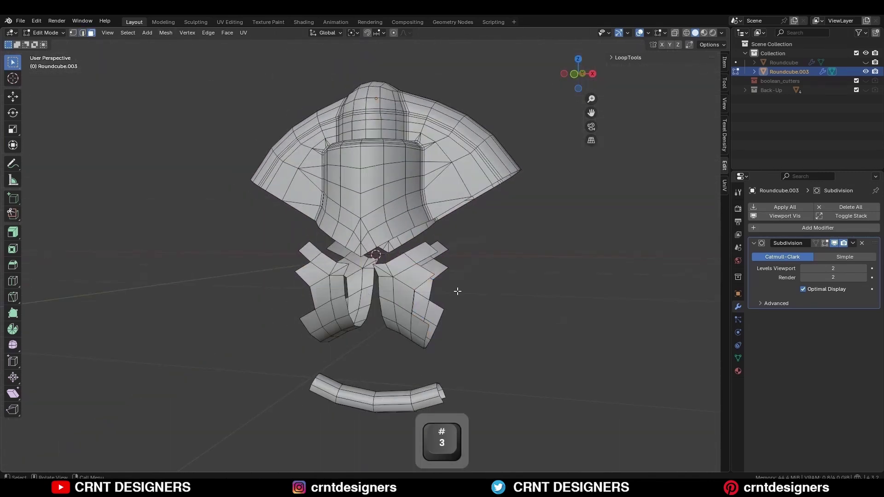
Select the leftover leg and ring fragments below the top segment, grow the selection to cover them, and remove them from the mesh.
drag(457, 292, 355, 414)
key(ctrl+KP_Add)
key(ctrl+KP_Add)
key(ctrl+KP_Add)
key(ctrl+KP_Add)
key(p)
click(363, 415)
Duplicate the whole one-third segment and rotate the copy 120° about the front view axis around the center.
scroll(390, 359, up, 4)
key(2)
key(KP_1)
key(a)
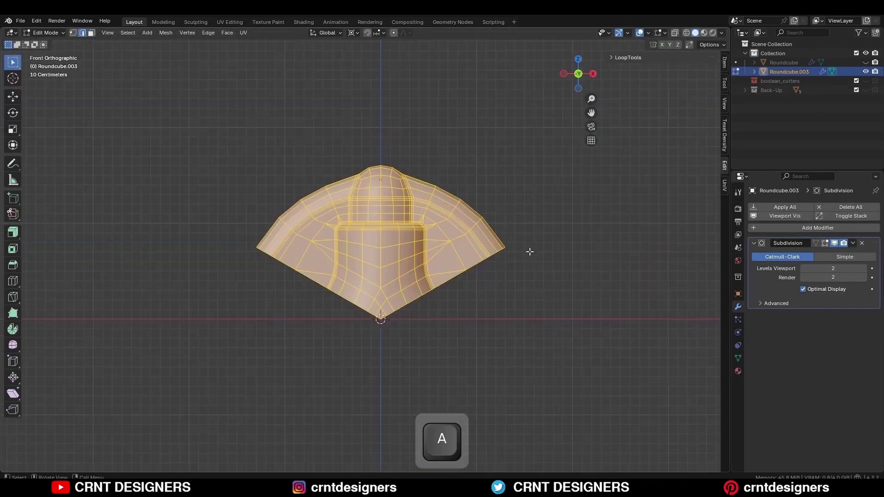
key(shift+d)
key(r)
click(529, 215)
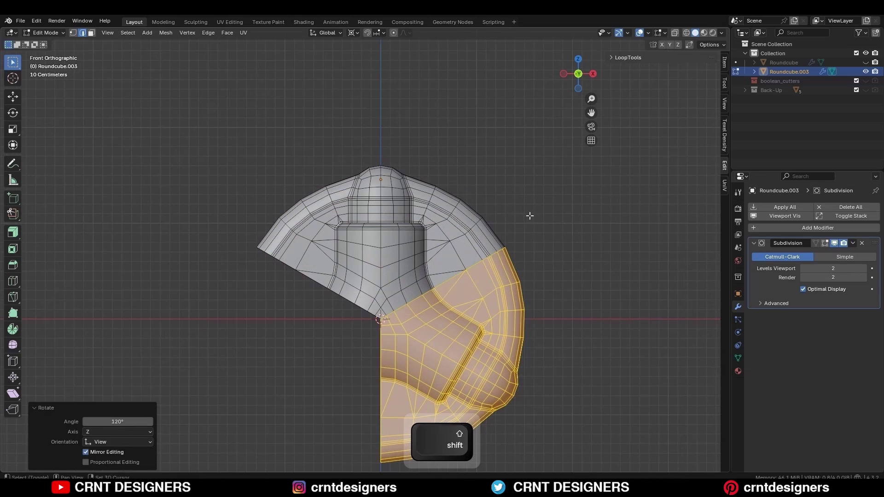
Duplicate the rotated segment once more, rotate it into the remaining third of the ring, and merge the overlapping vertices of all segments.
key(shift+d)
right_click(529, 216)
key(r)
click(396, 414)
click(590, 263)
shift+middle_drag(558, 290, 563, 245)
key(a)
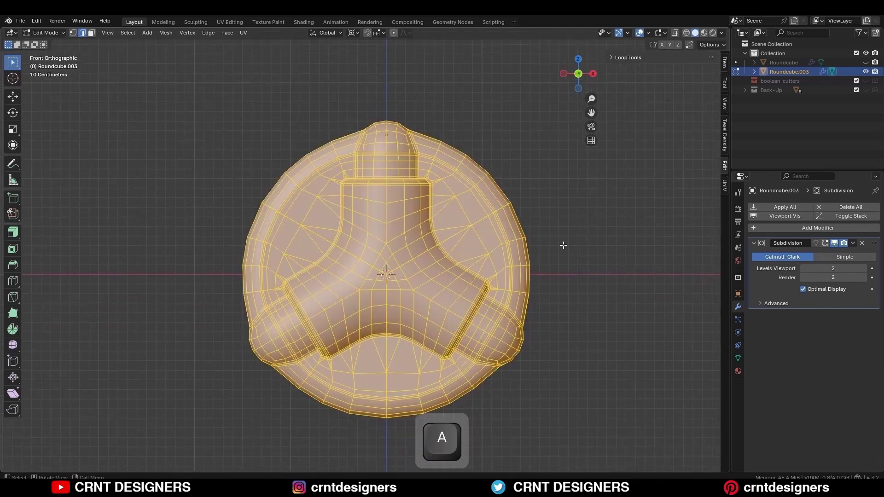
key(m)
click(557, 265)
Select the central faces of the upper-right and lower panels through the mesh and inset them by about 0.065 m.
key(Tab)
click(558, 229)
key(alt+z)
drag(502, 200, 447, 254)
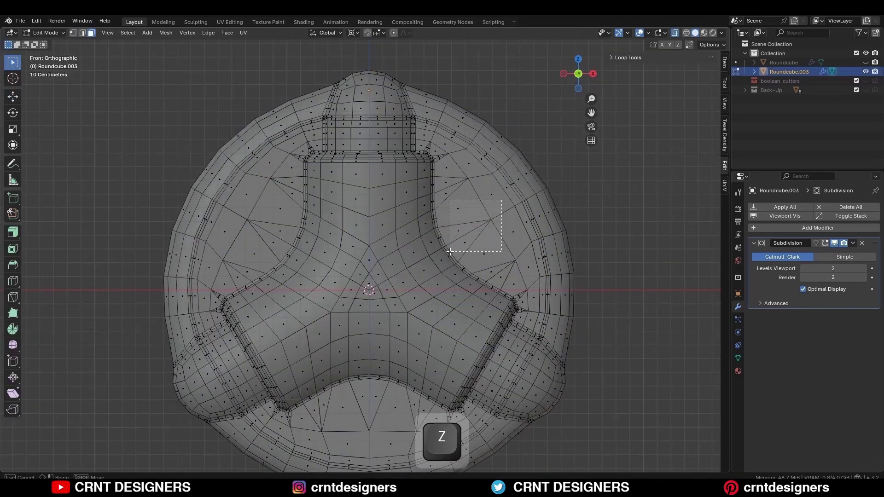
shift+drag(479, 238, 522, 186)
shift+click(484, 253)
shift+middle_drag(400, 397, 408, 294)
shift+drag(408, 292, 346, 345)
key(alt+z)
shift+middle_drag(711, 134, 667, 193)
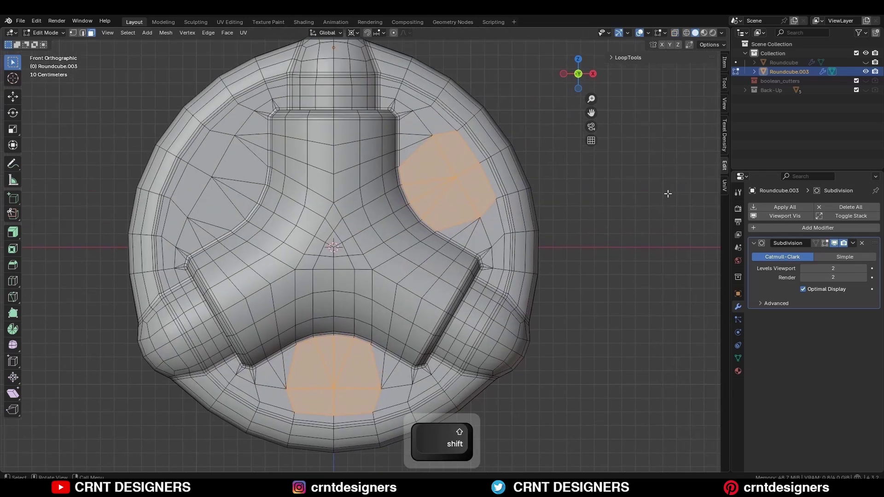
key(i)
click(667, 194)
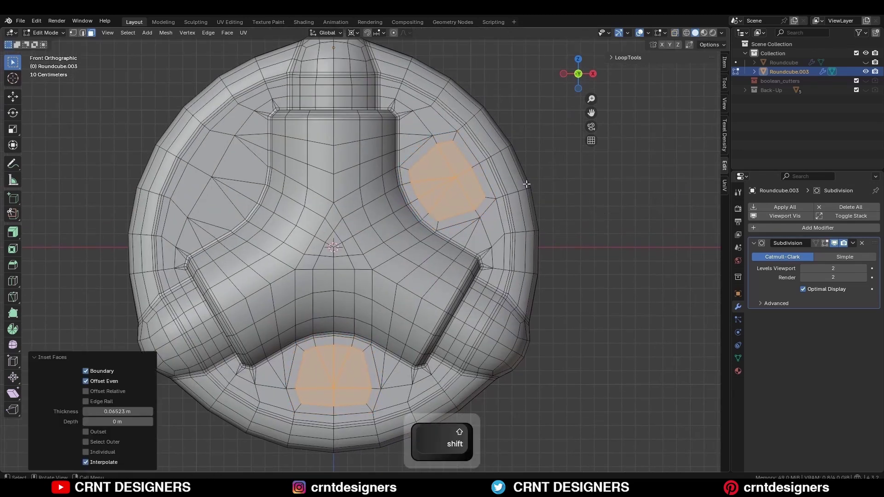
Reshape both inset face groups into regular best-fit circles with LoopTools and scale them to 0.8.
key(ctrl+f)
mouse_move(518, 28)
click(573, 33)
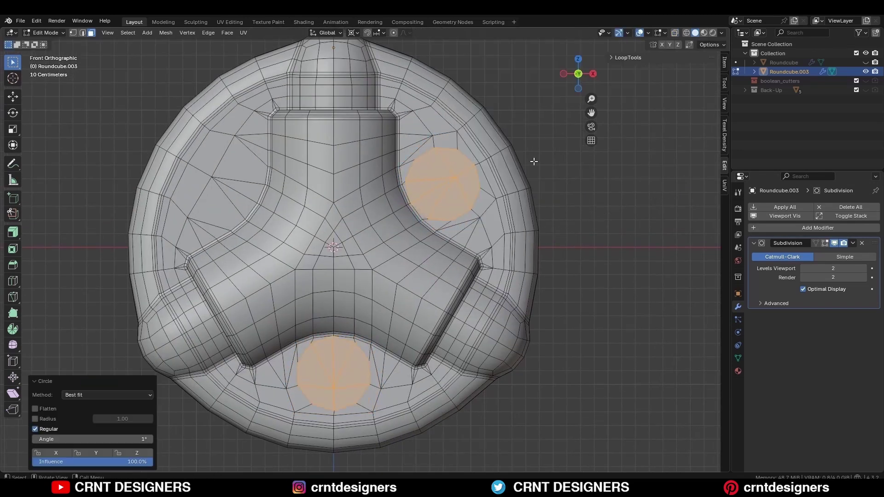
key(s)
click(627, 233)
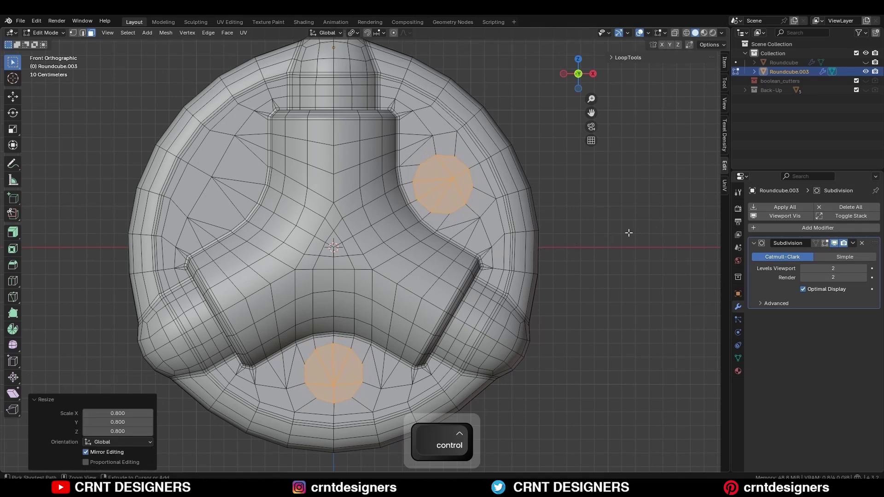
Dissolve the edges inside both circles, inset the resulting faces by about 0.046 m, and delete the inner faces to open holes.
key(ctrl+x)
scroll(583, 191, down, 2)
key(i)
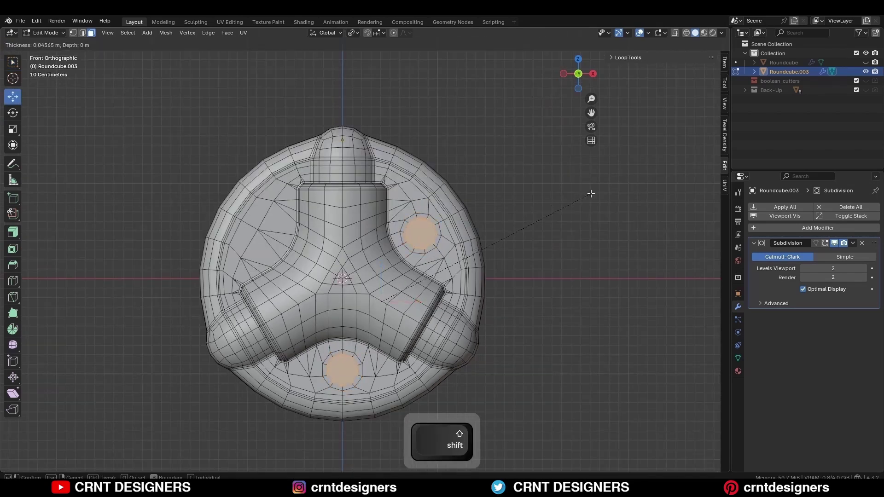
click(591, 193)
key(x)
click(529, 226)
Bridge the front and back edge loops of the upper-right hole and of the lower hole to form their inner walls.
scroll(449, 237, up, 2)
key(2)
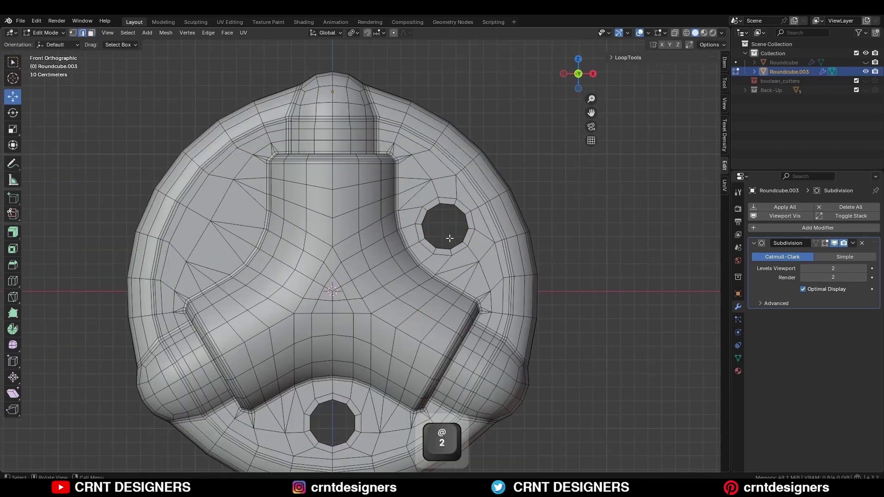
middle_drag(449, 238, 450, 252)
alt+click(446, 241)
alt+shift+click(452, 251)
right_click(571, 215)
click(569, 210)
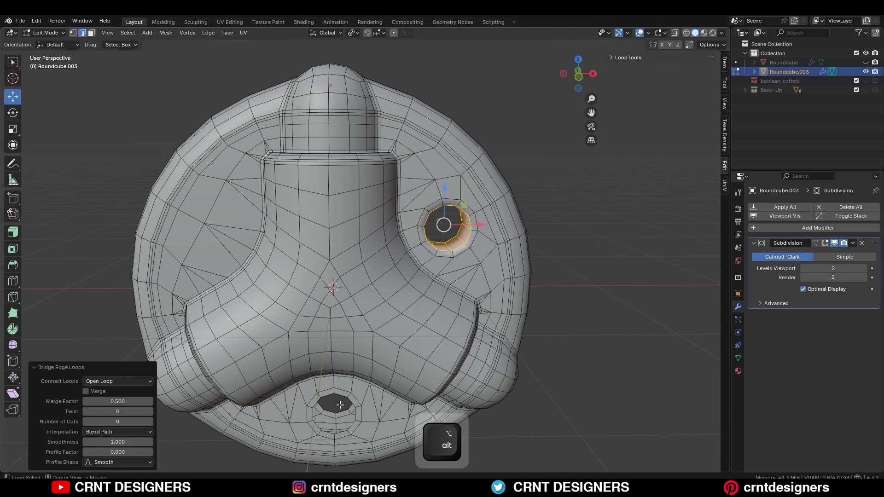
alt+click(339, 412)
alt+shift+click(331, 433)
right_click(567, 241)
click(566, 240)
Bevel the front and back rim loops of both holes by 0.029 m with one segment and a shape of 1.
key(2)
alt+click(451, 251)
alt+shift+click(453, 239)
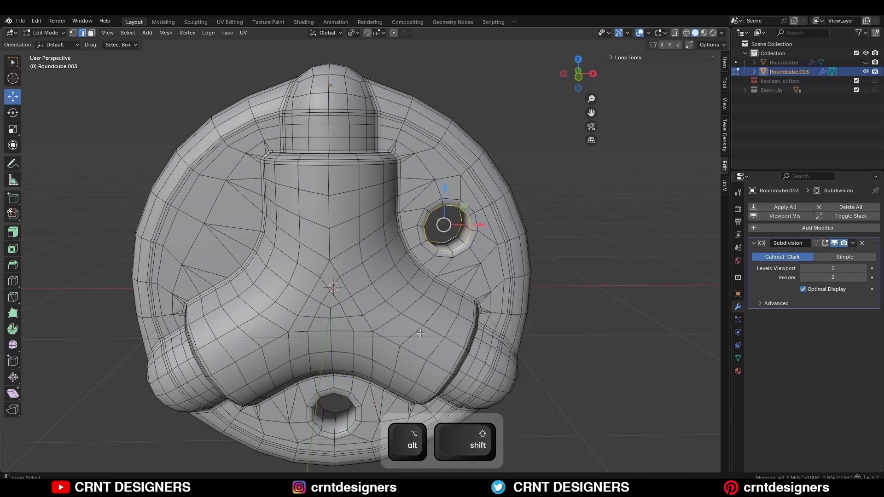
alt+shift+click(341, 429)
key(ctrl+b)
click(567, 247)
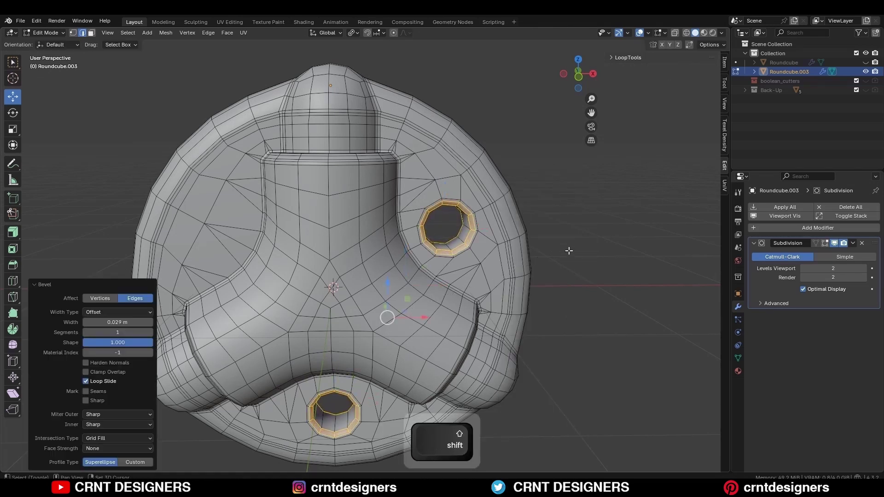
Bevel the edge loops bordering the chamfered rims of both holes by 0.0125 m with two segments.
scroll(511, 257, up, 3)
alt+click(478, 257)
alt+shift+click(487, 261)
shift+middle_drag(482, 347, 537, 185)
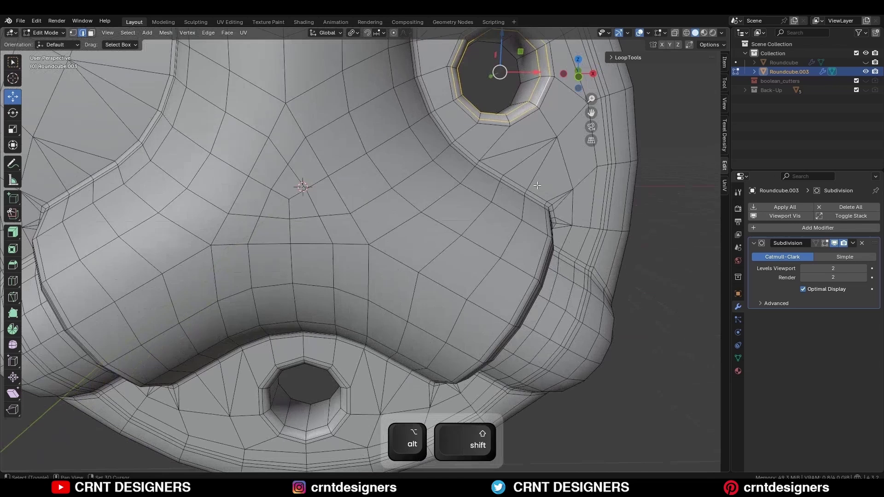
alt+shift+click(317, 438)
shift+middle_drag(461, 56, 399, 172)
scroll(399, 167, up, 2)
key(ctrl+b)
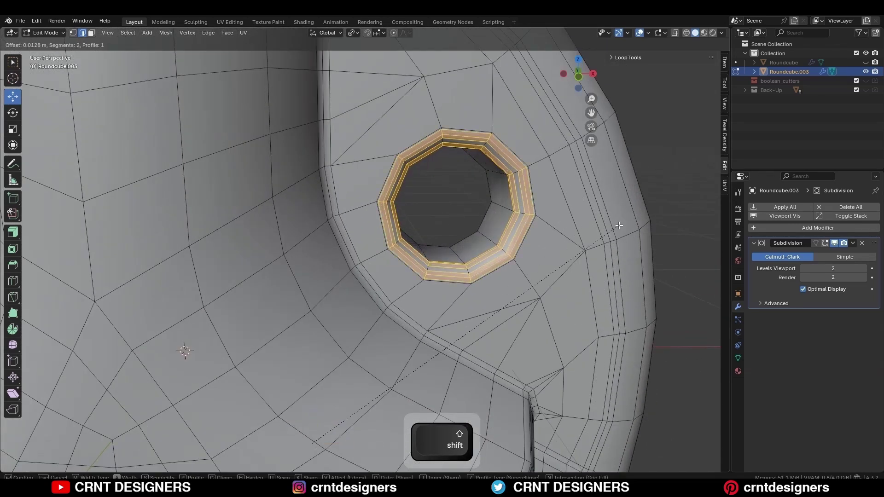
click(619, 226)
click(124, 323)
key(BackSpace)
click(96, 312)
Dissolve the surplus edge loop around the outer rim of both holes, and symmetrize the whole mesh from right to left.
key(2)
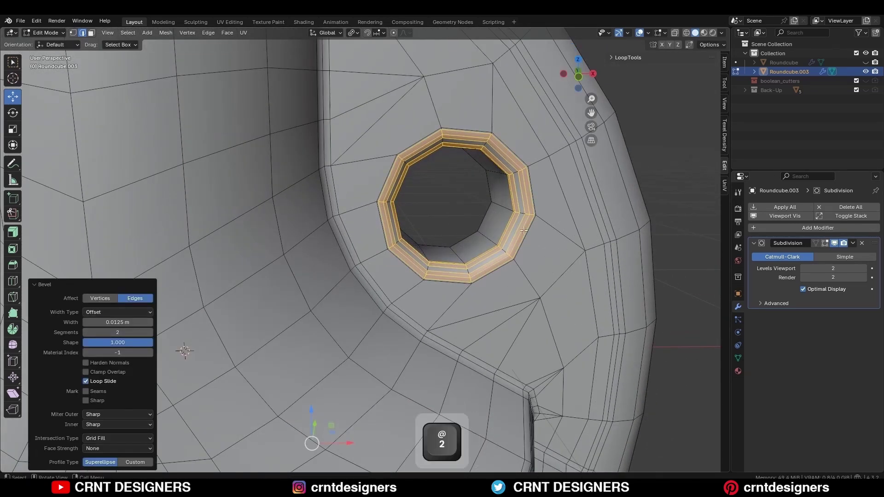
alt+click(453, 279)
shift+middle_drag(422, 461, 530, 203)
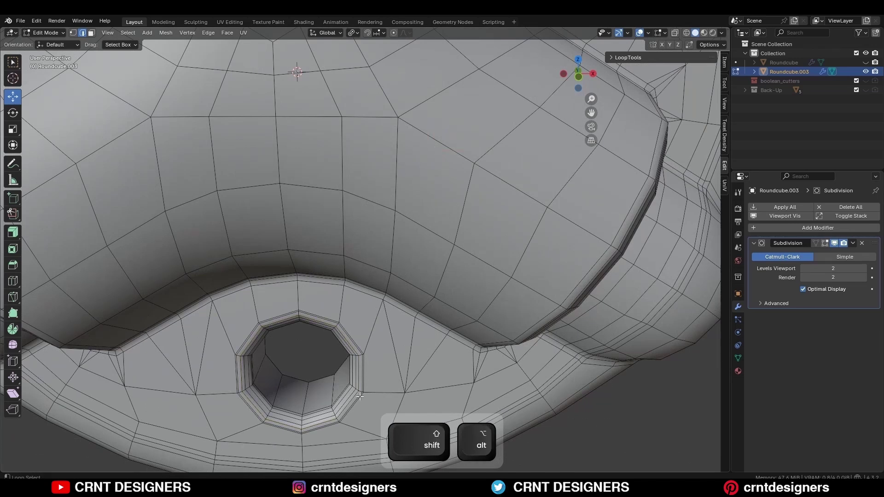
alt+shift+click(360, 395)
key(ctrl+x)
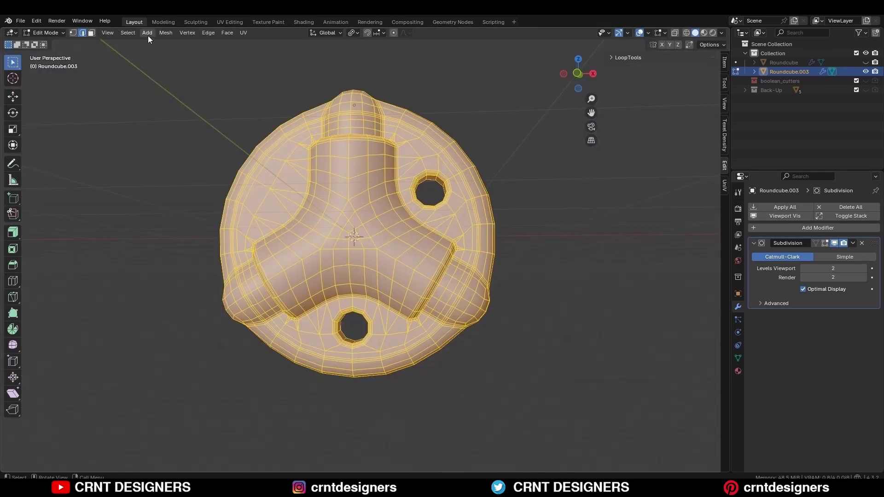
click(166, 33)
click(191, 165)
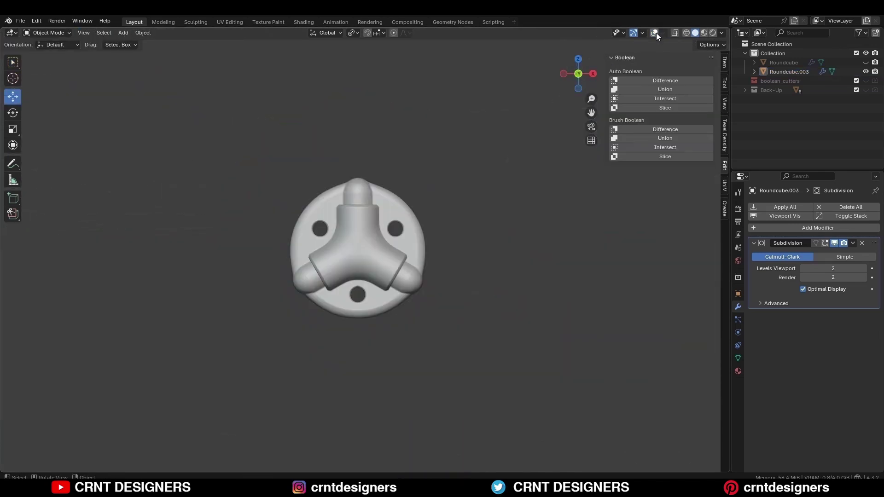
Enable screen-space cavity shading in the viewport for the smoothed model.
click(721, 33)
click(669, 253)
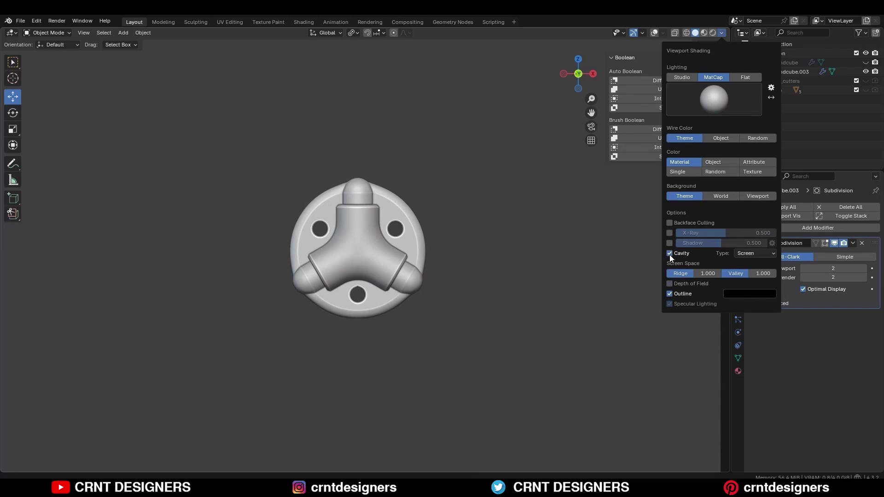
mouse_move(495, 192)
middle_down()
mouse_move(388, 219)
mouse_move(276, 222)
mouse_move(431, 215)
middle_up()
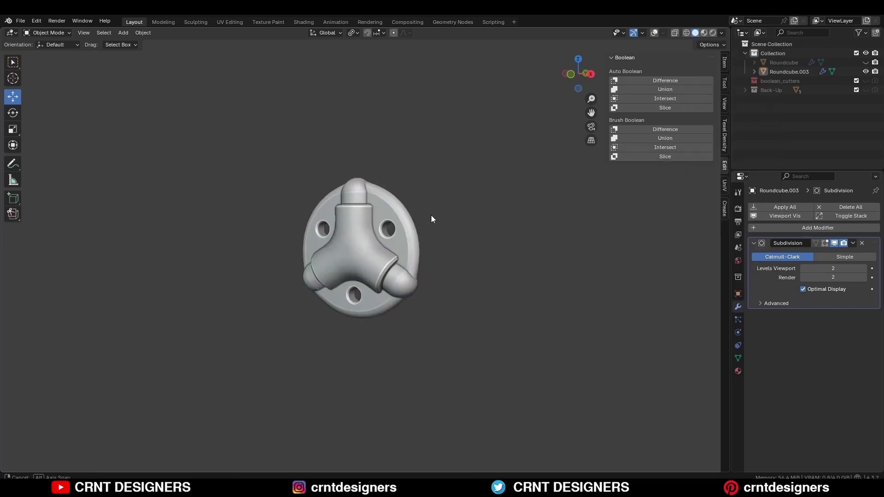
scroll(490, 201, up, 3)
Inspect the finished model's topology with the wireframe overlay and its smooth surface without overlays.
click(653, 33)
click(663, 34)
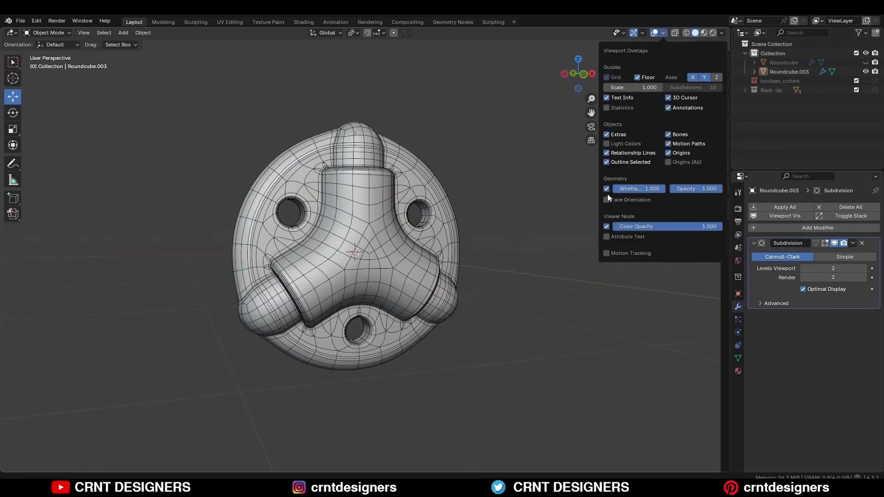
click(607, 200)
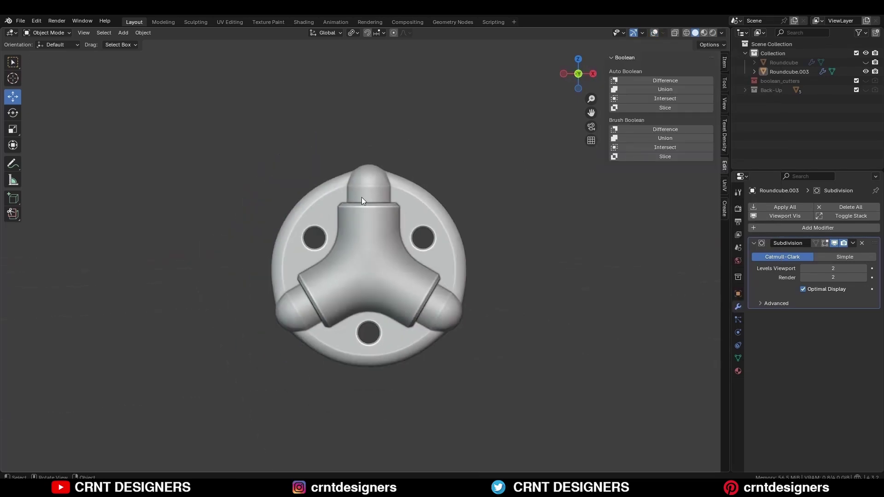
middle_drag(362, 200, 369, 216)
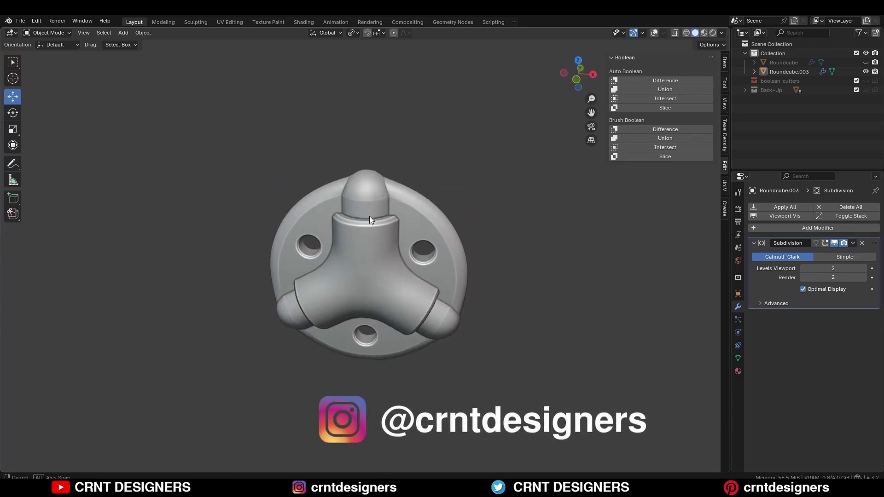